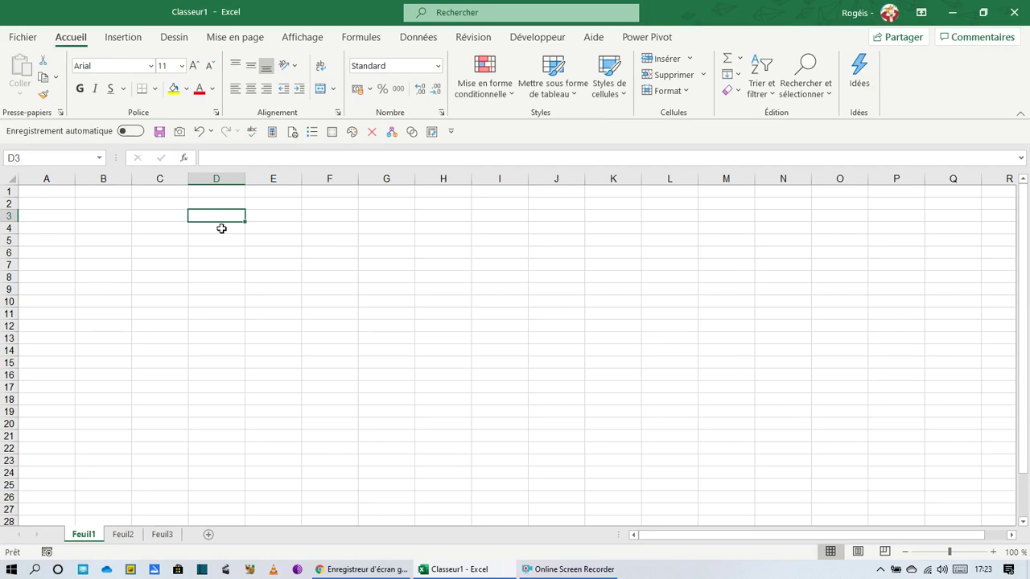
Enter 25 in D3 and 26 in D4, and extend the series down to D14
type("25")
key("Return")
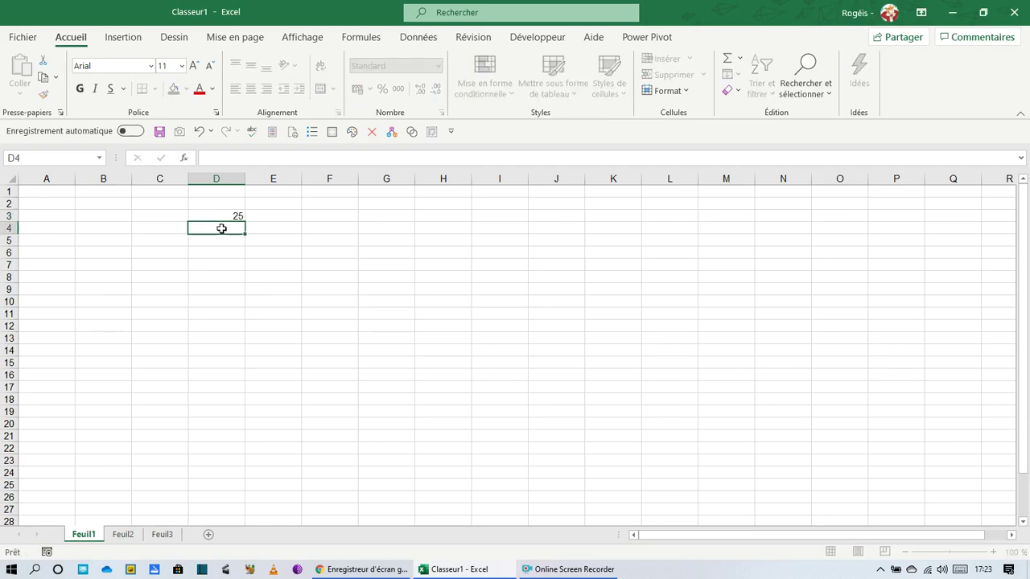
type("26")
key("Return")
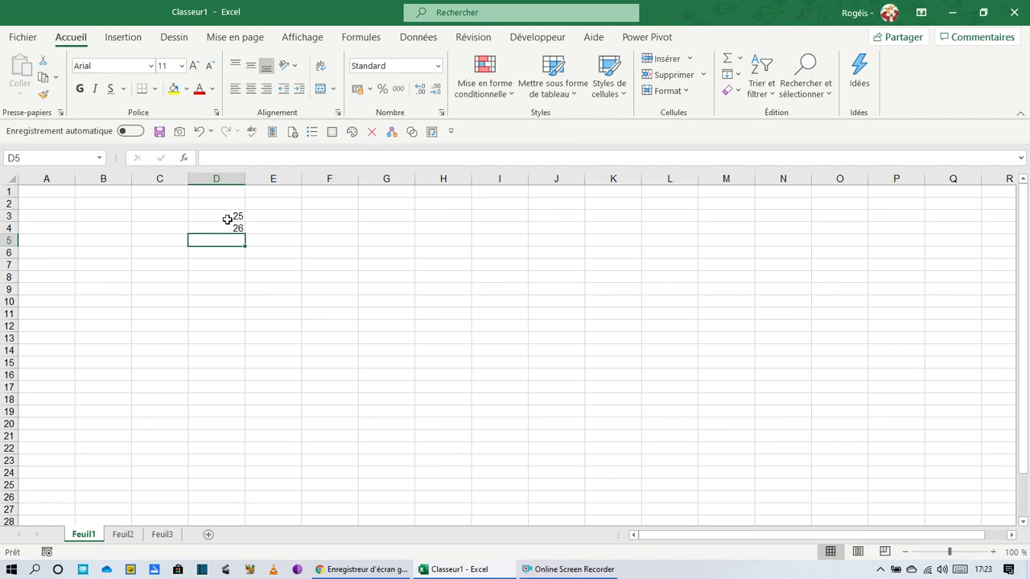
left_click_drag(228, 219, 244, 354)
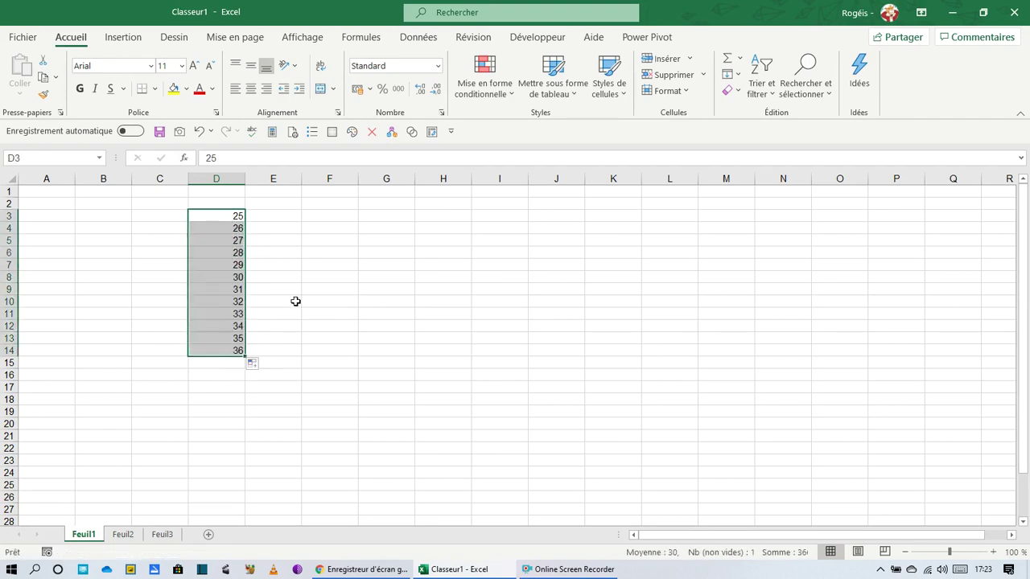
Check individual values of the filled series and clear the contents of column D
left_click(210, 238)
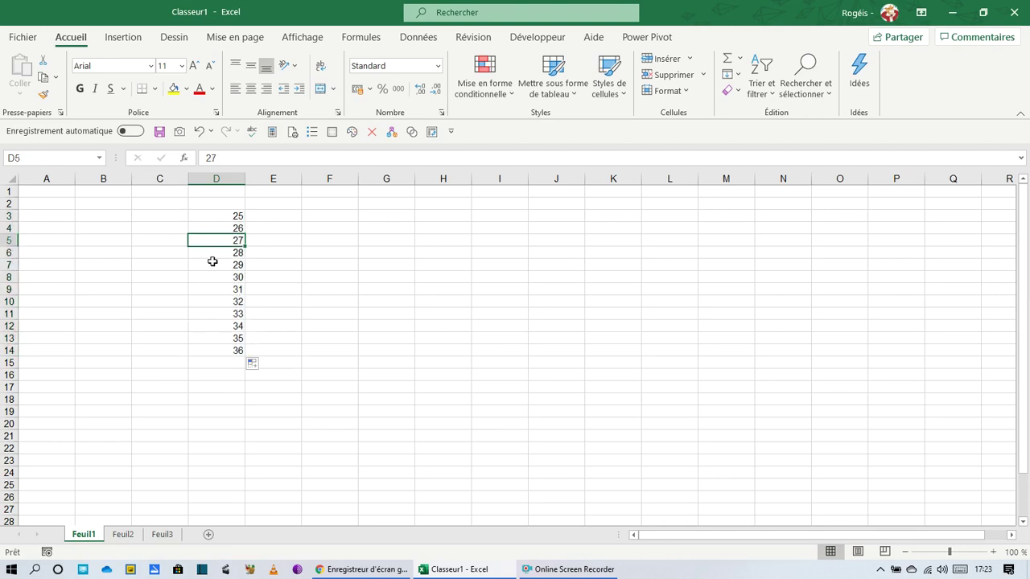
left_click(212, 262)
left_click(214, 288)
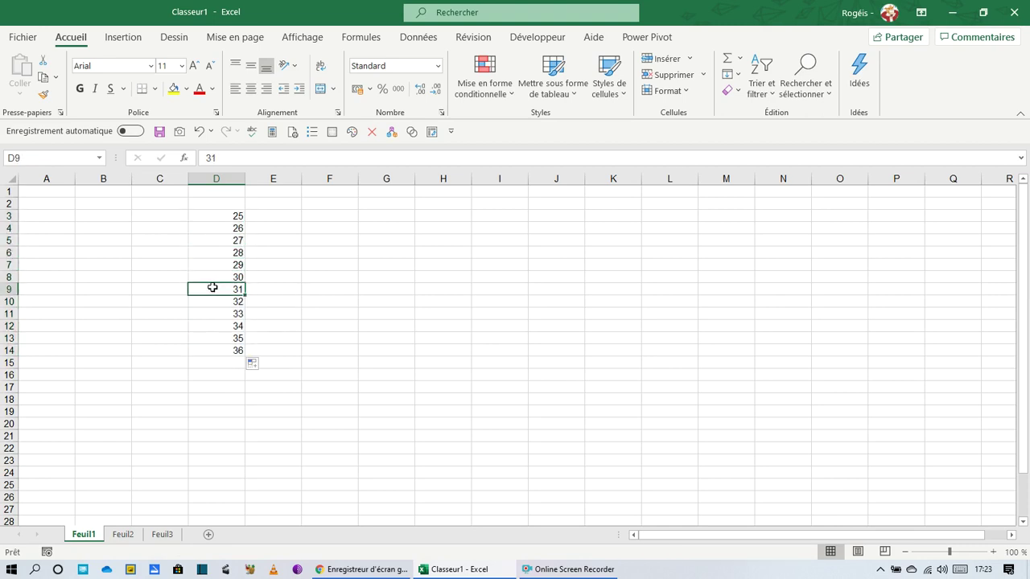
left_click(216, 178)
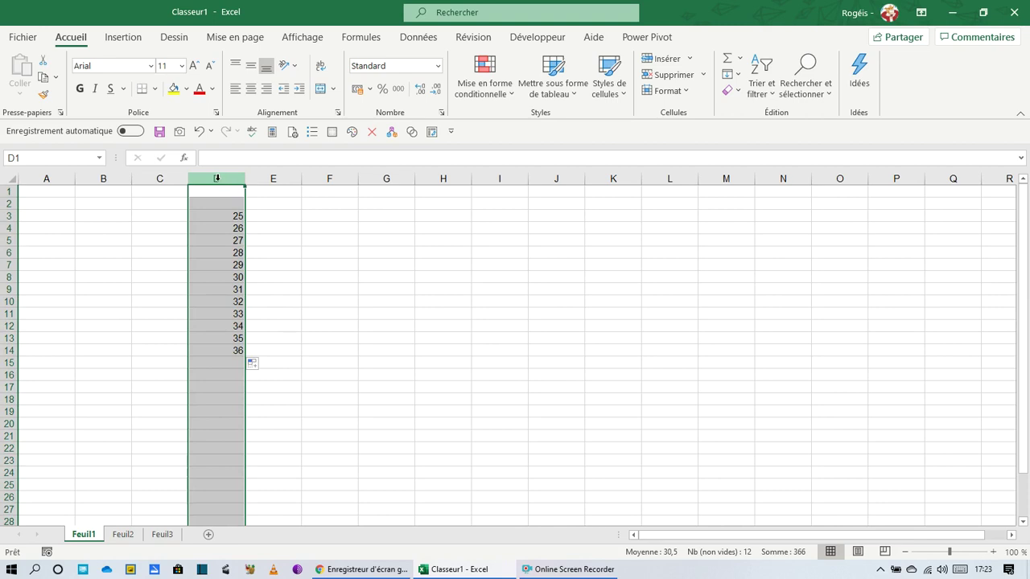
key("Delete")
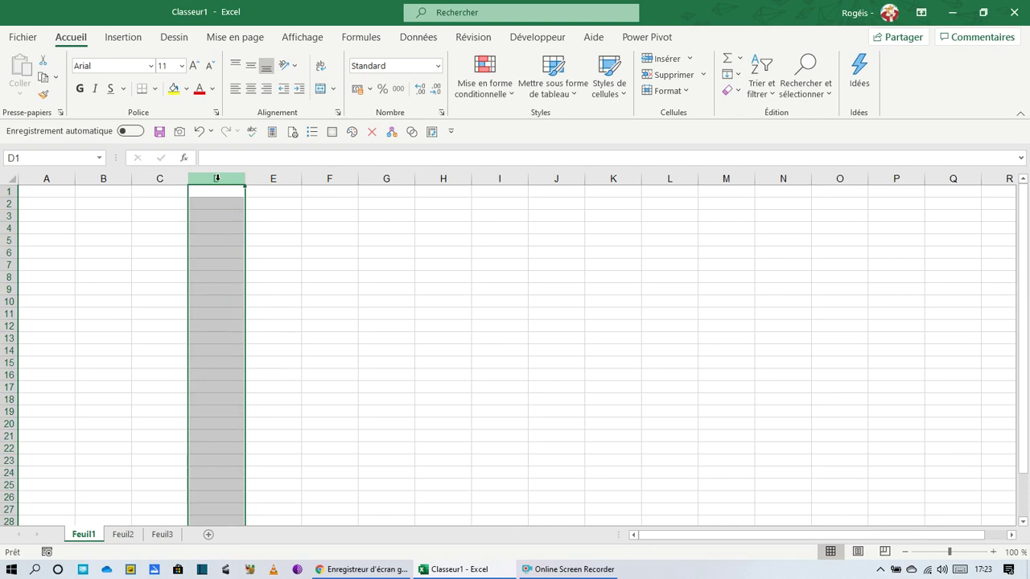
Enter 15 in E4 and fill it down to E16 as an incrementing series
left_click(291, 232)
type("15")
key("Return")
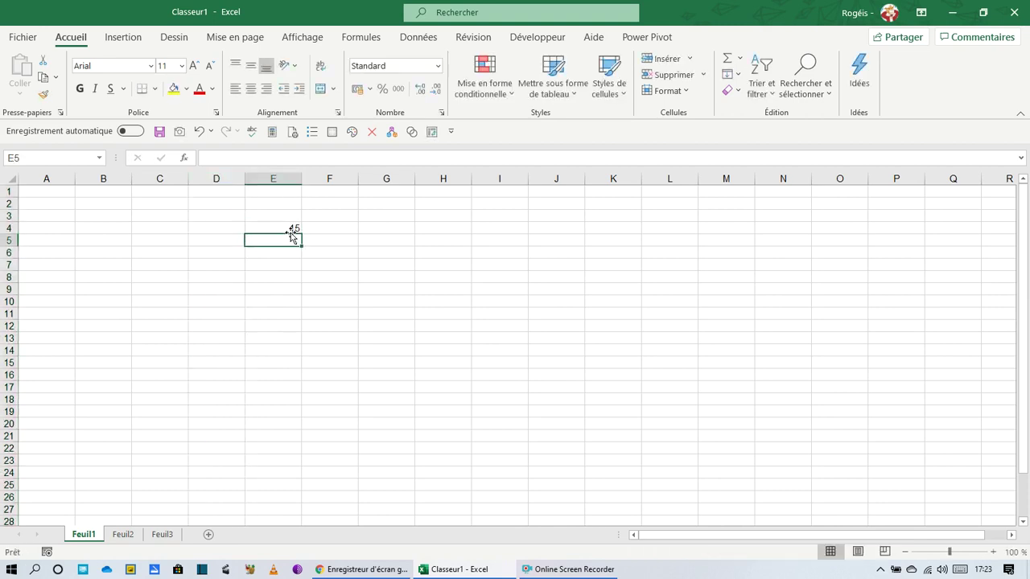
left_click(296, 231)
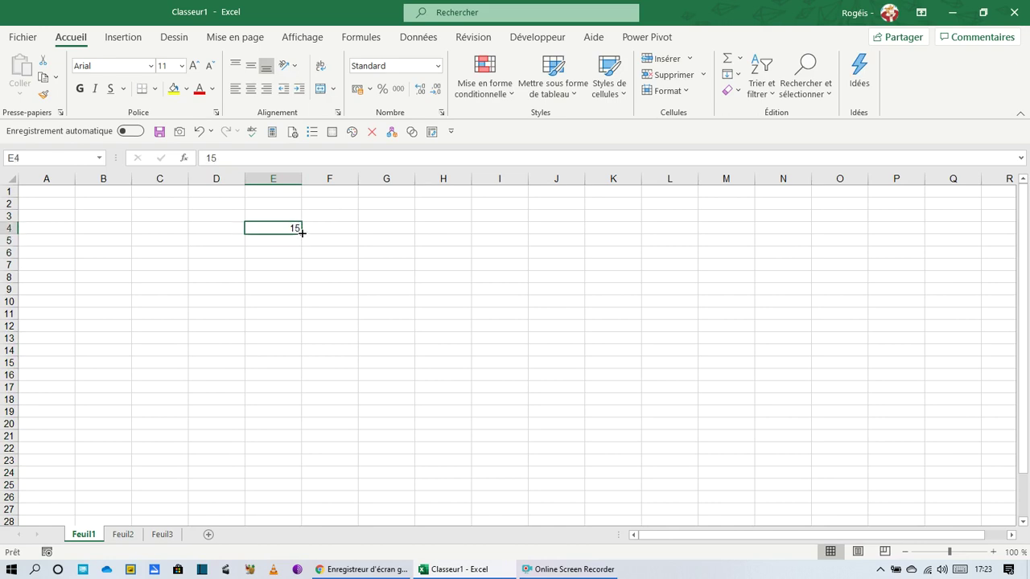
left_click_drag(302, 233, 297, 385)
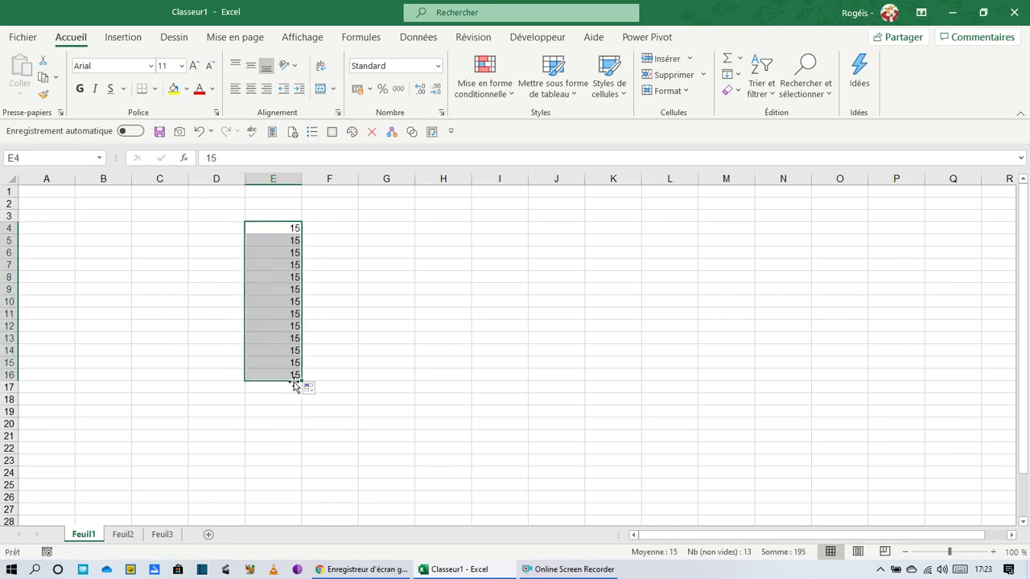
left_click(308, 389)
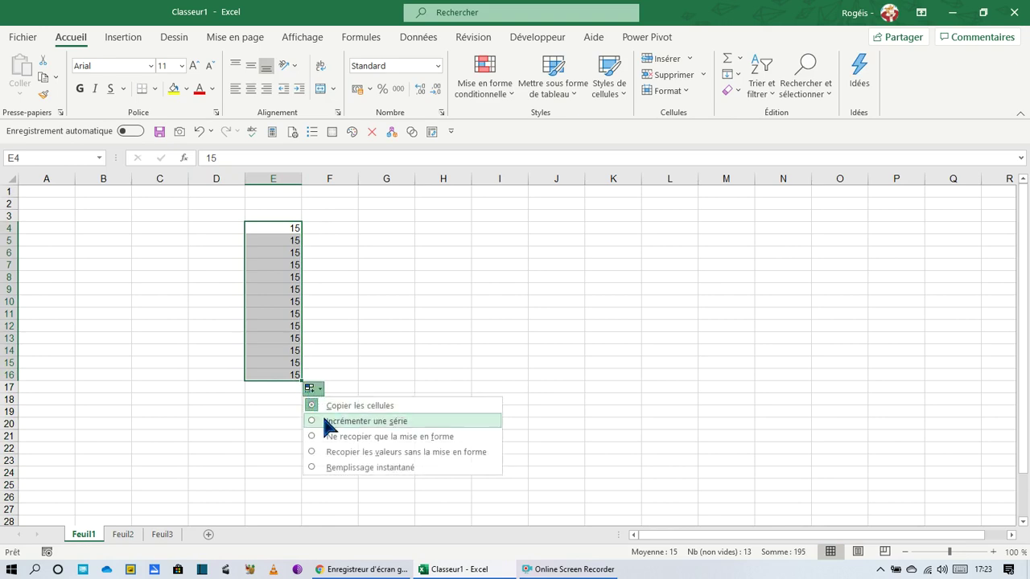
left_click(330, 424)
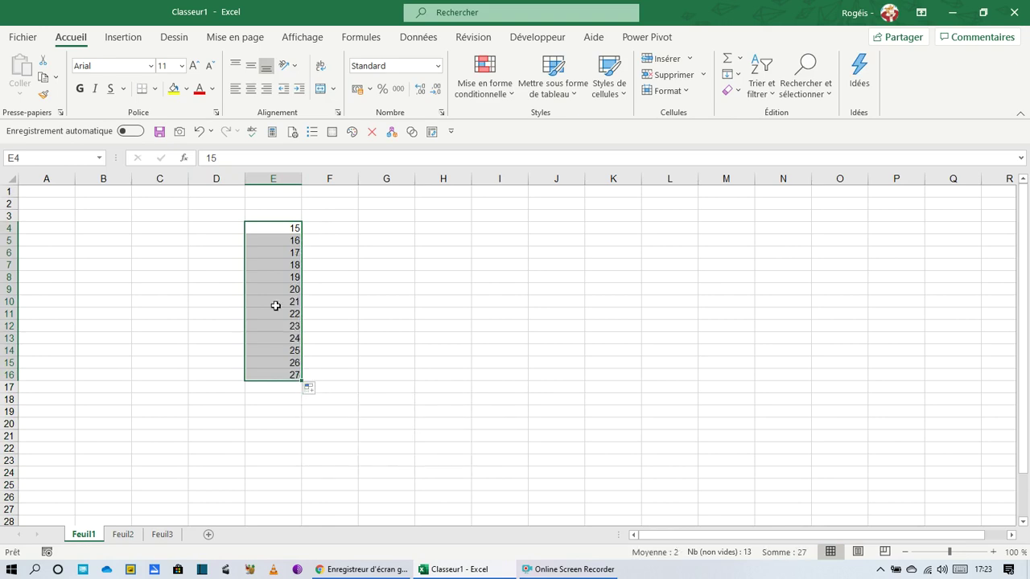
Check a few cells of the incremented series and clear the contents of column E
left_click(283, 231)
left_click(276, 277)
left_click(275, 341)
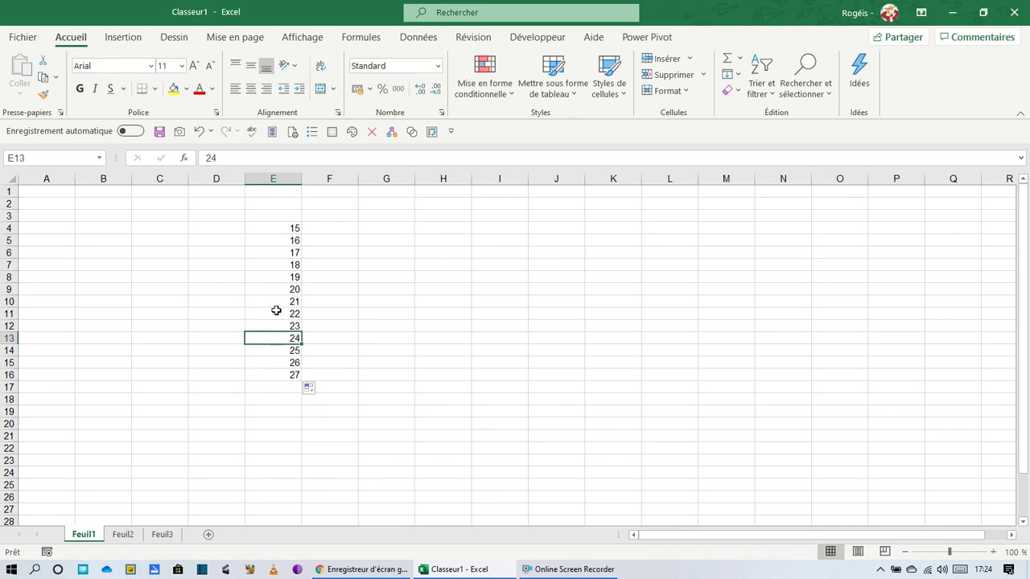
left_click(278, 178)
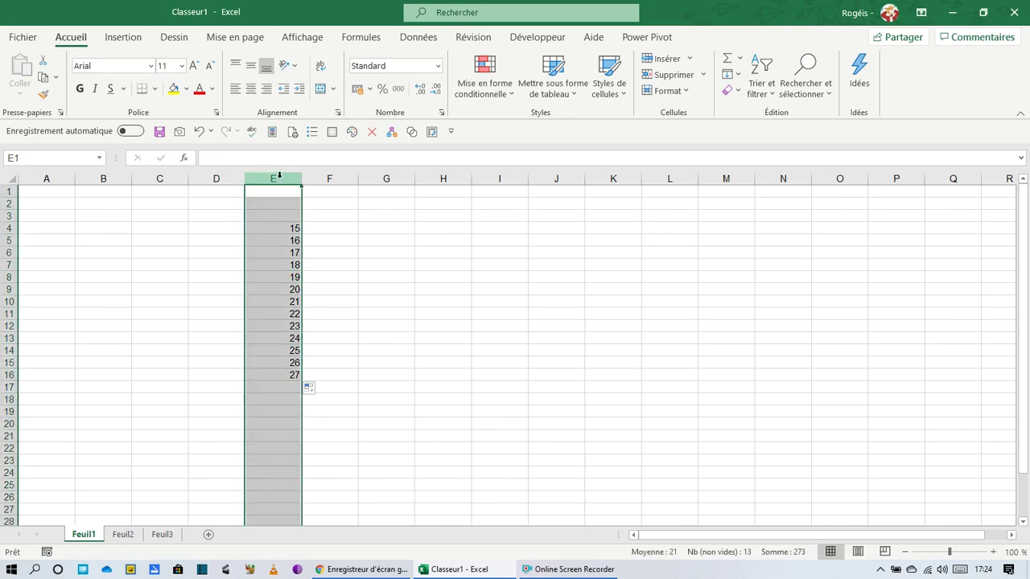
key("Delete")
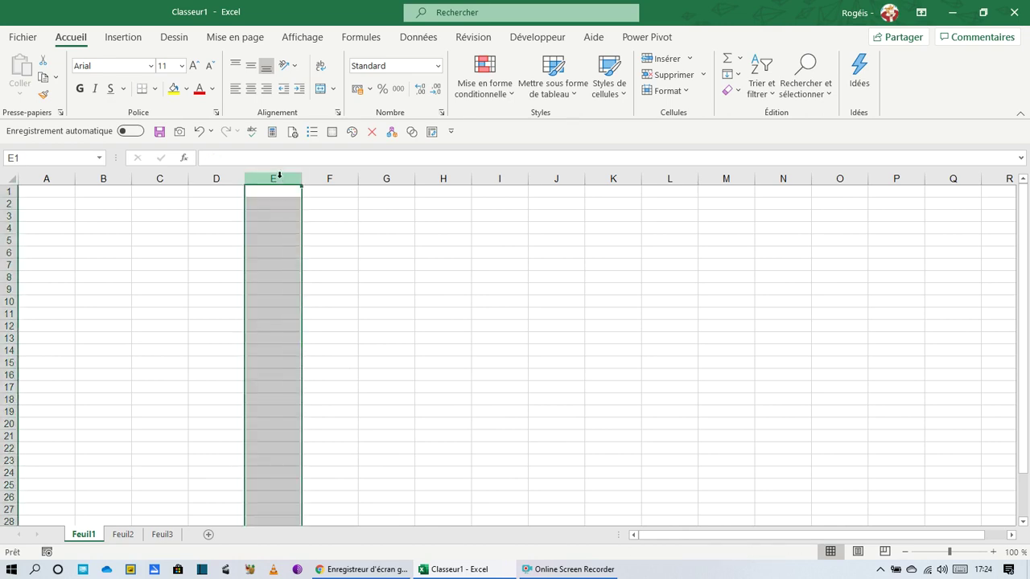
Enter a in G5 and b in G6, and fill the pair down to G15
left_click(376, 239)
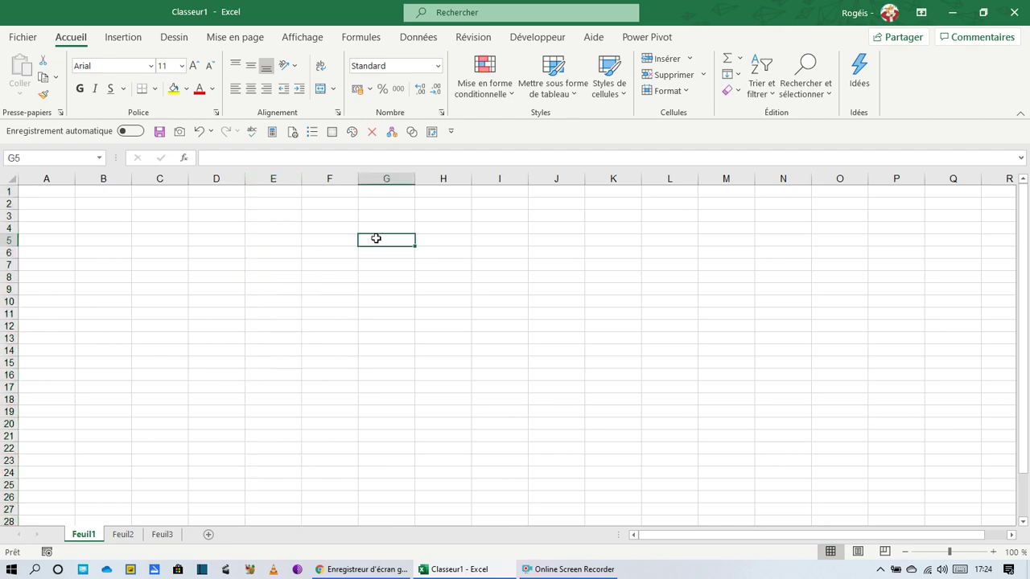
type("a")
key("Return")
type("b")
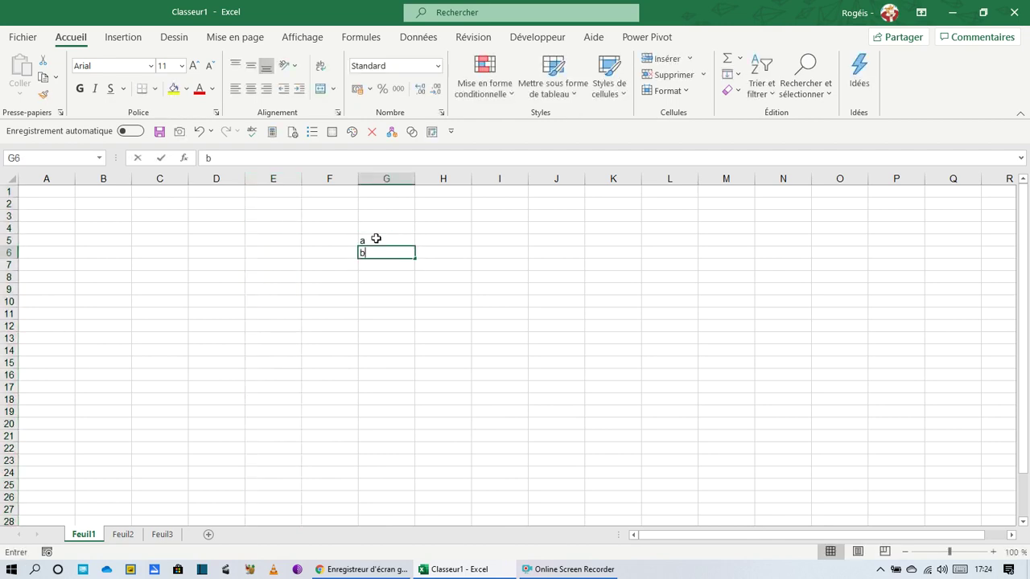
key("Return")
left_click_drag(376, 239, 411, 371)
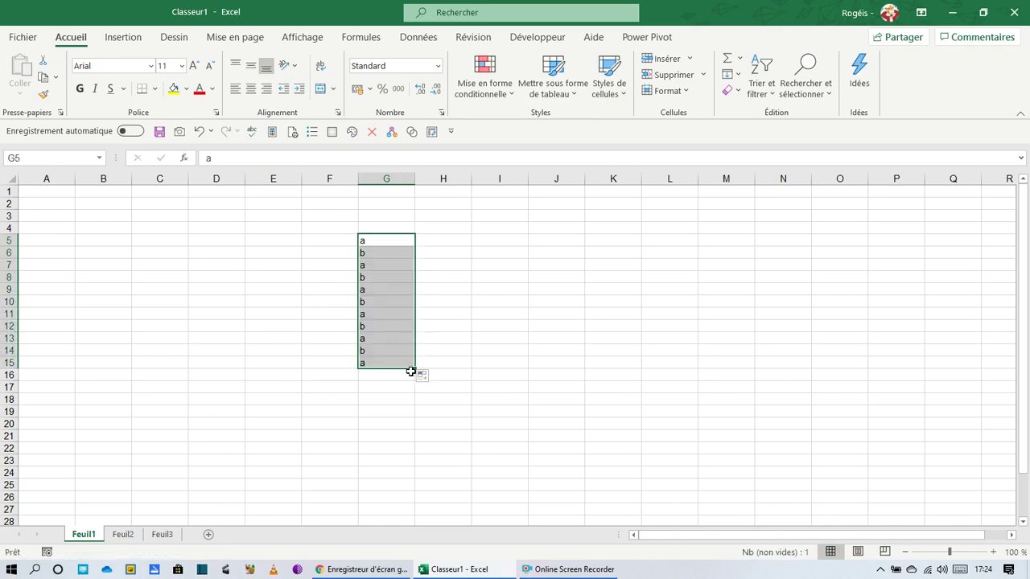
Clear the contents of column G
left_click(384, 239)
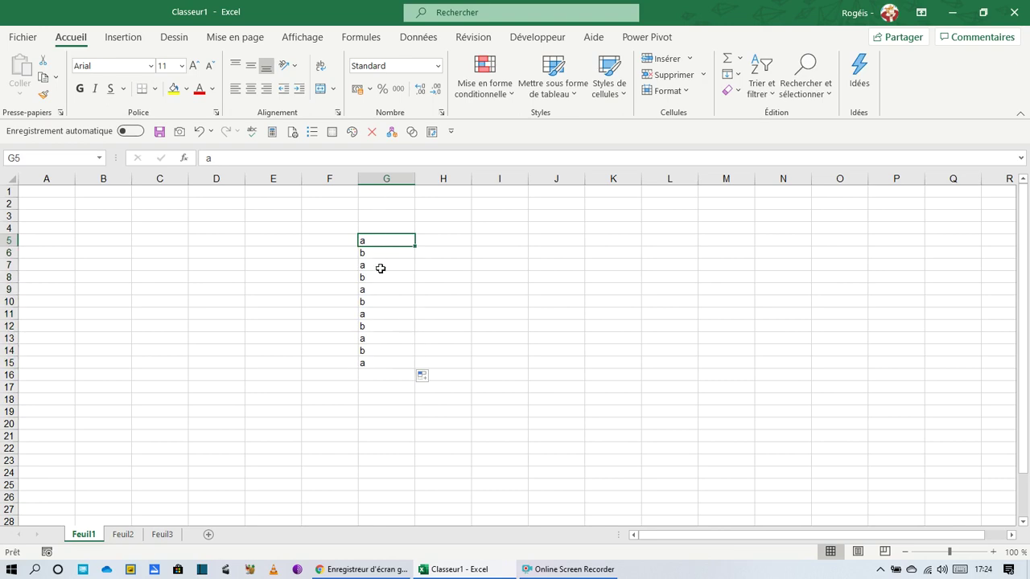
left_click(385, 179)
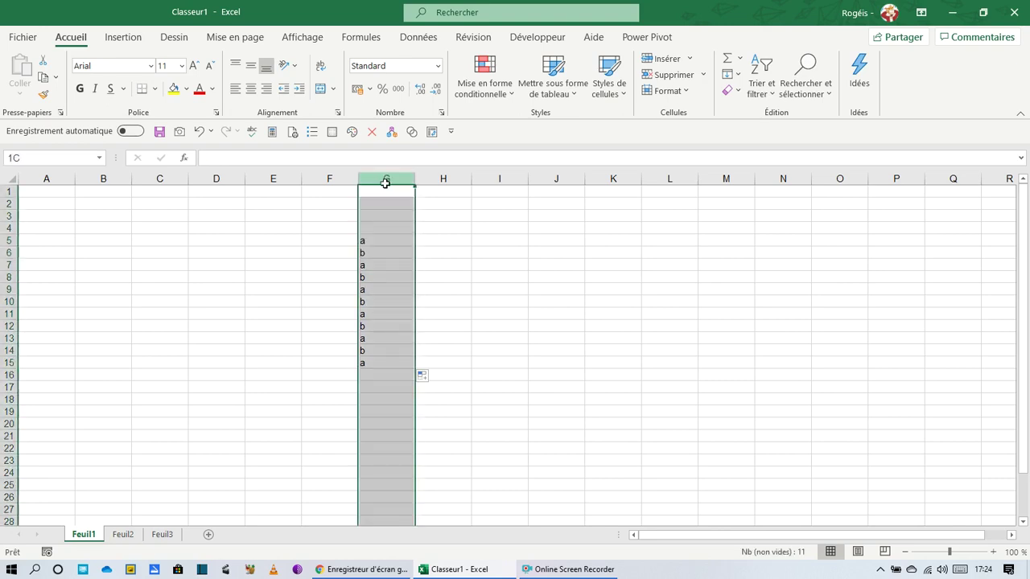
key("Delete")
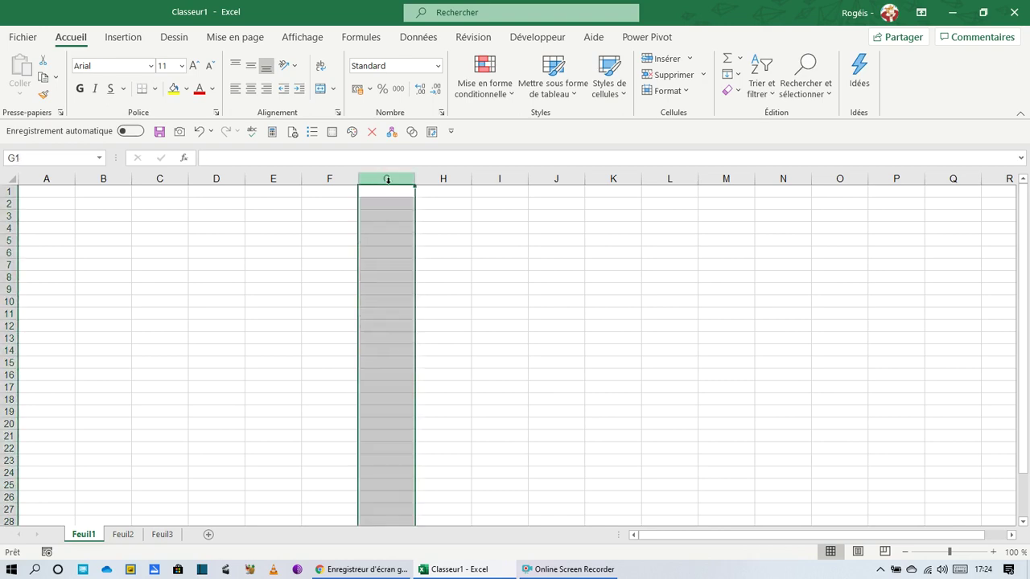
Enter a in G5 and fill it across the row to M5
left_click(384, 238)
type("a")
key("Return")
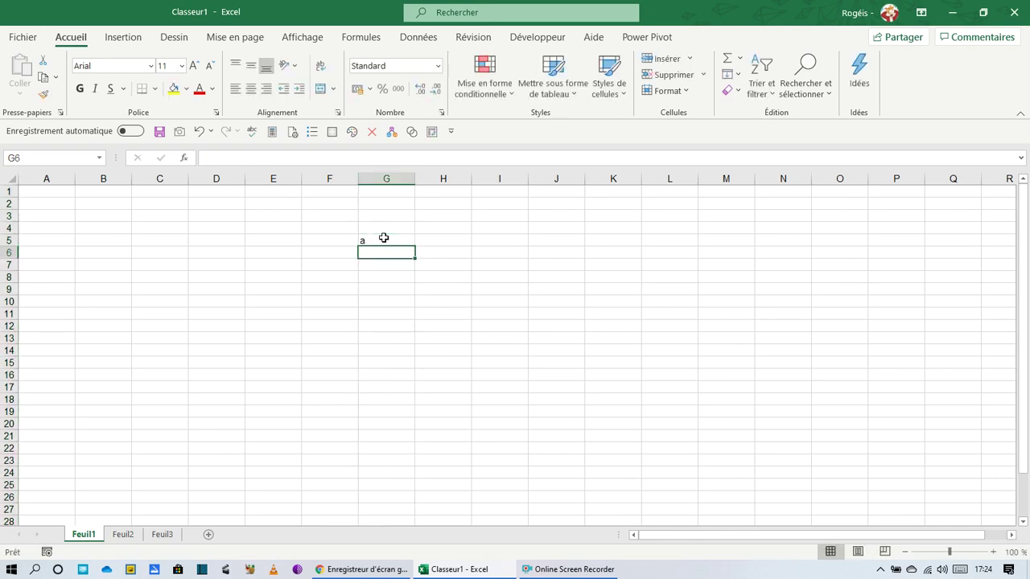
left_click(384, 238)
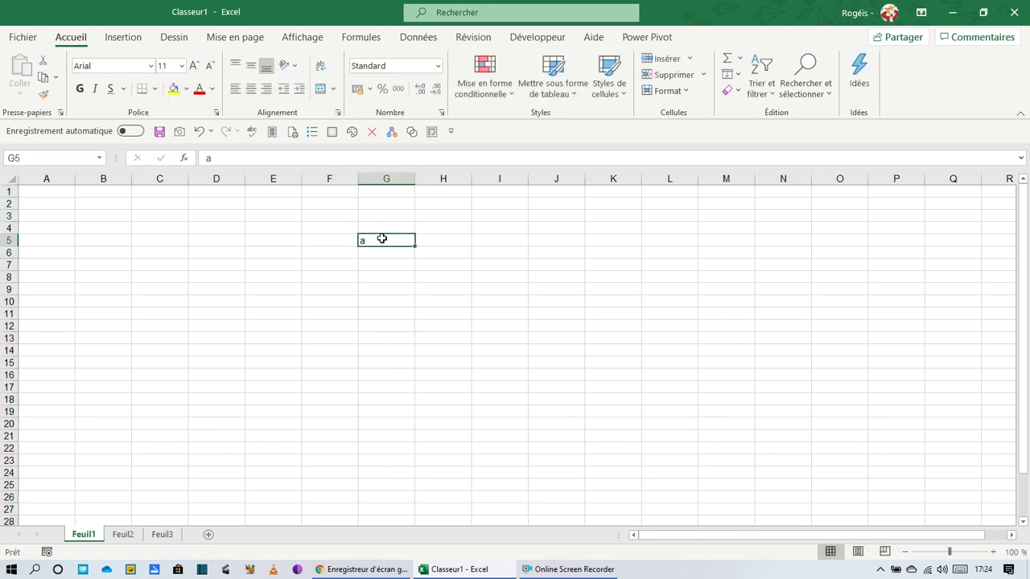
left_click(428, 244)
left_click(387, 241)
left_click_drag(415, 246, 728, 254)
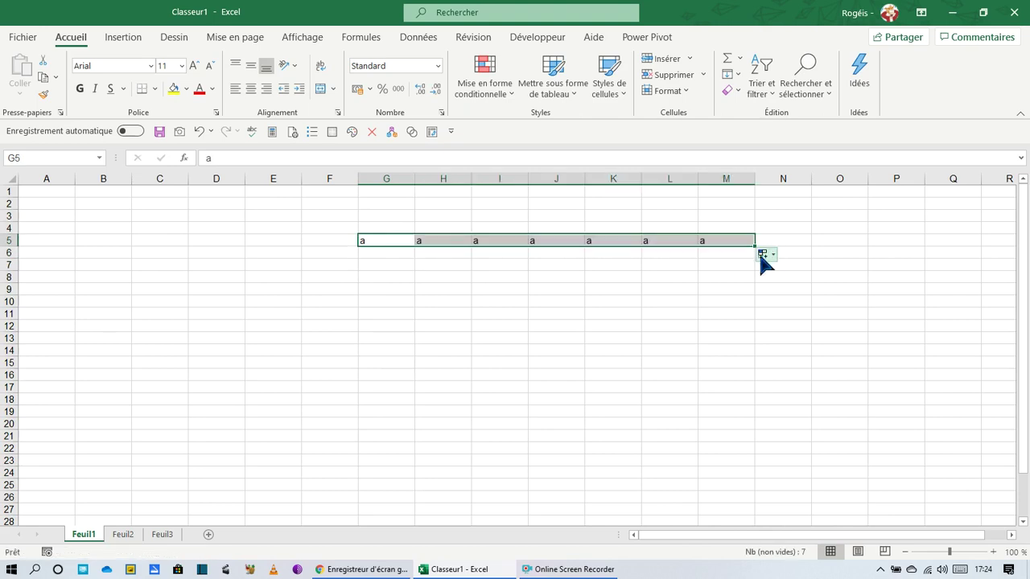
Review the autofill options for the copied letters and clear the contents of columns G to O
left_click(762, 254)
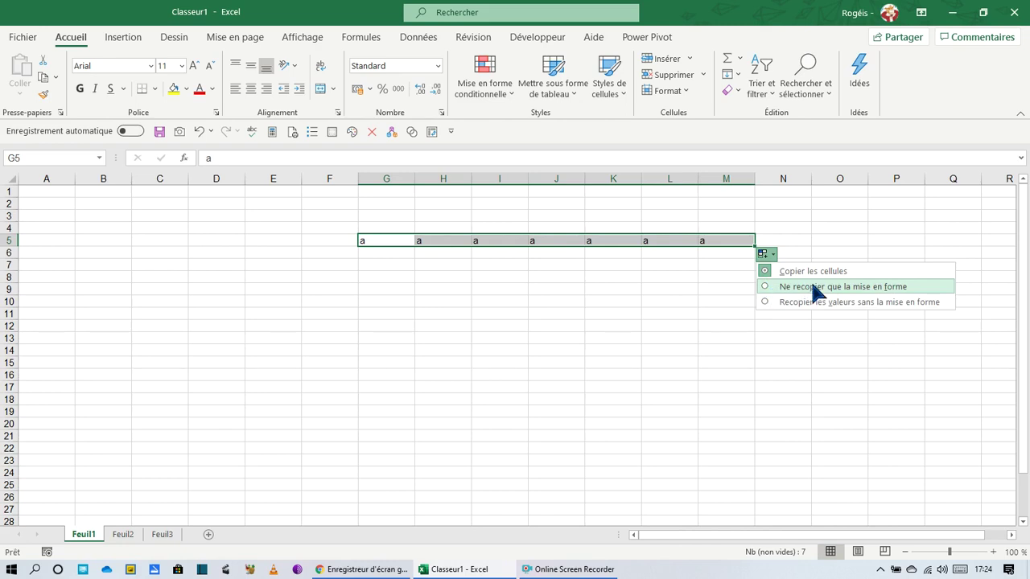
left_click(630, 313)
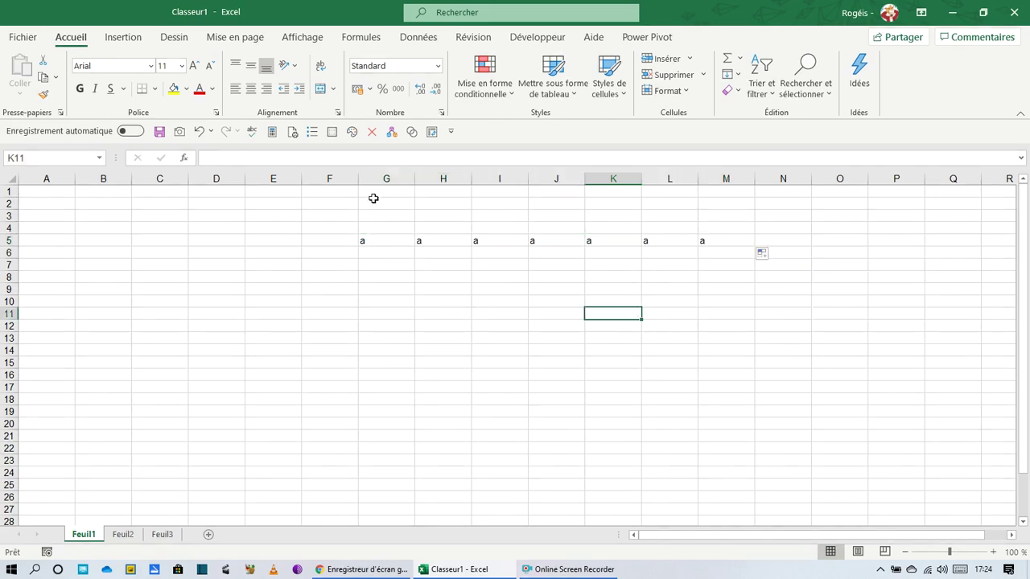
left_click_drag(372, 178, 825, 232)
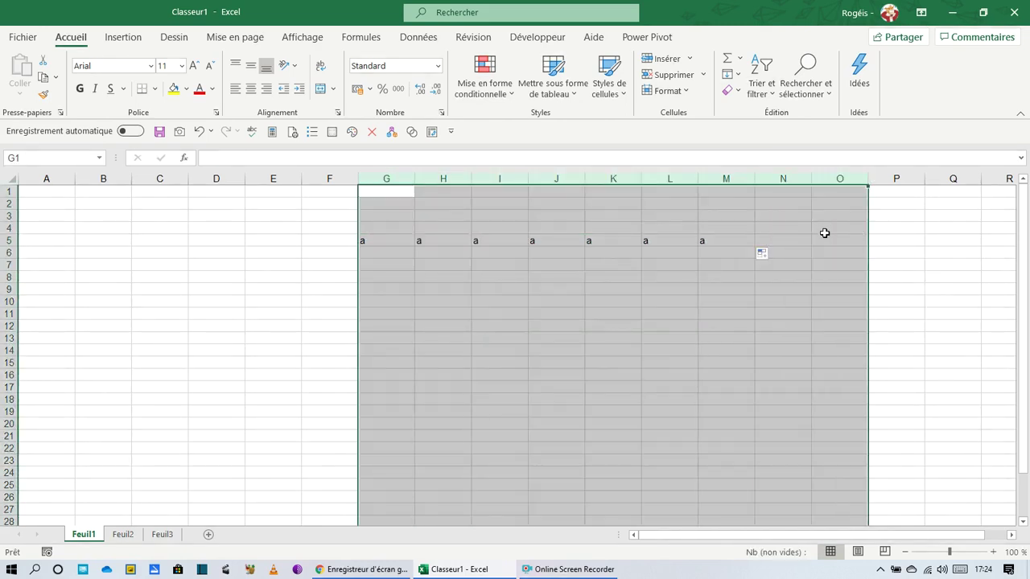
key("Delete")
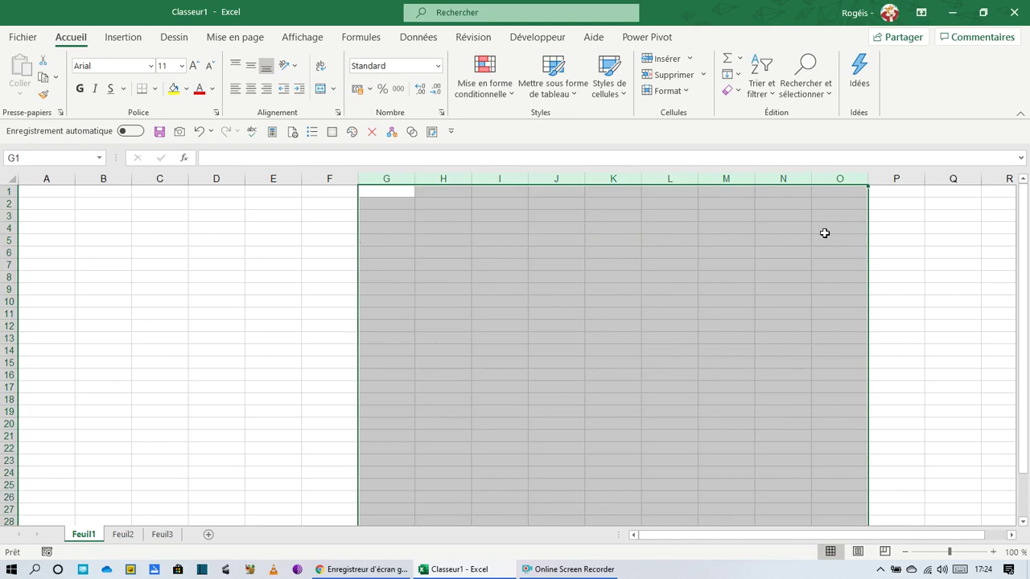
Start inserting a symbol in cell A1 and set the symbol font to Arial
left_click(36, 192)
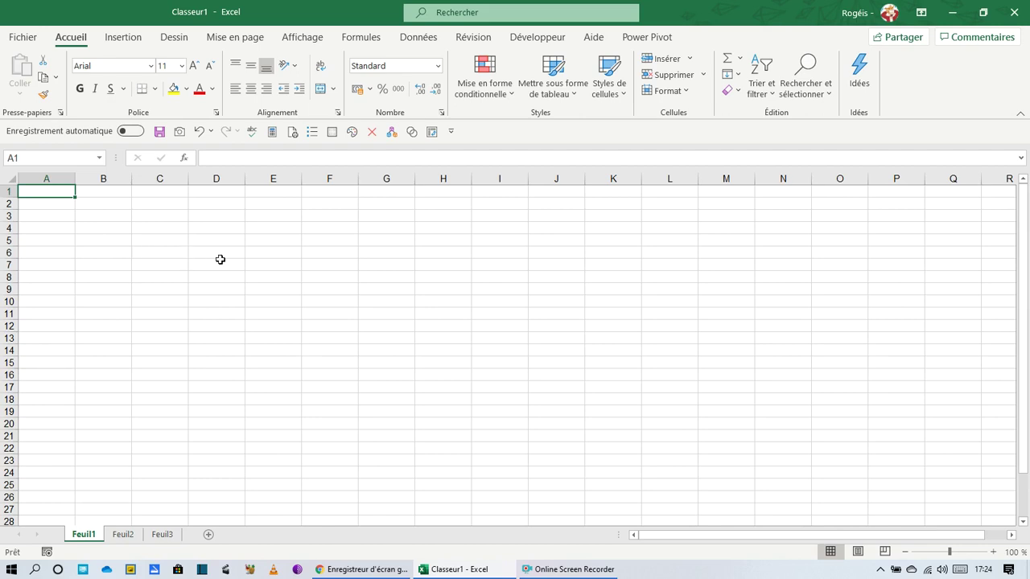
left_click(126, 40)
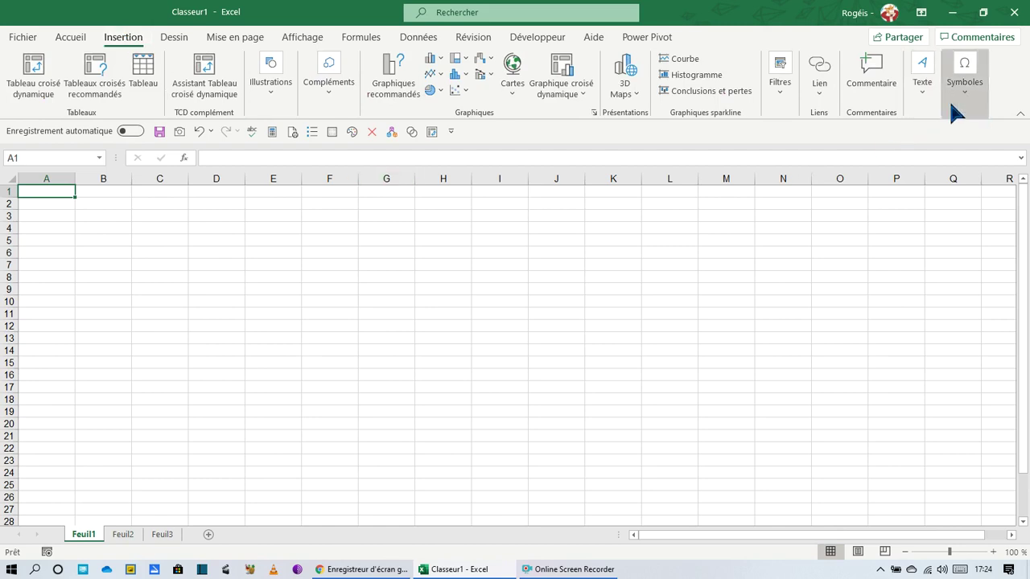
left_click(975, 100)
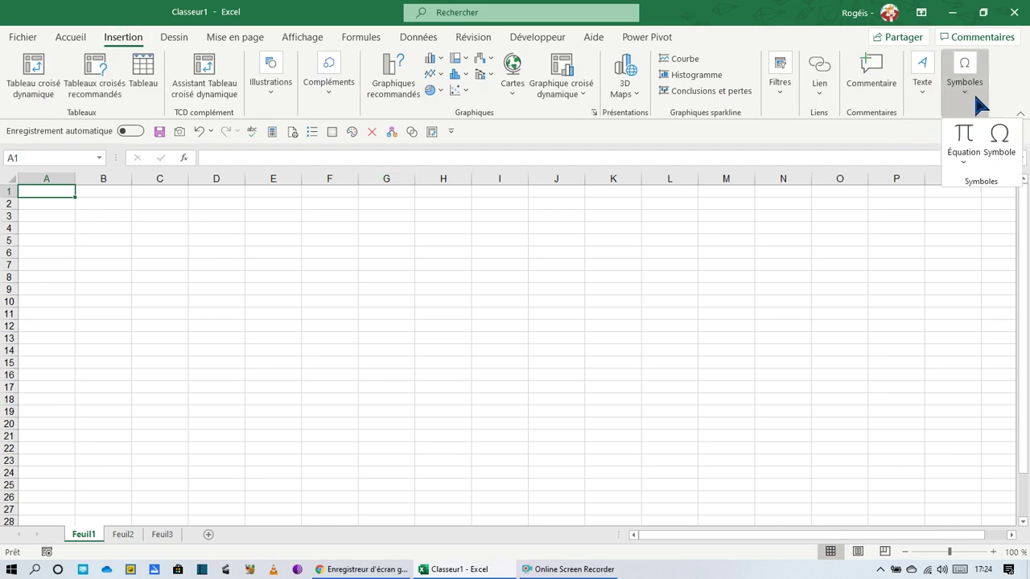
left_click(997, 158)
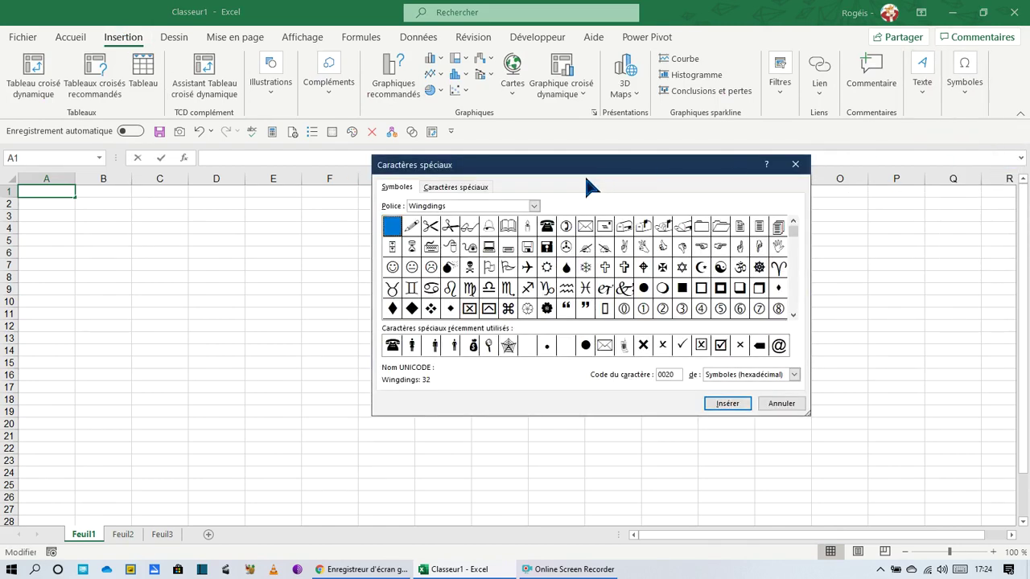
left_click(533, 207)
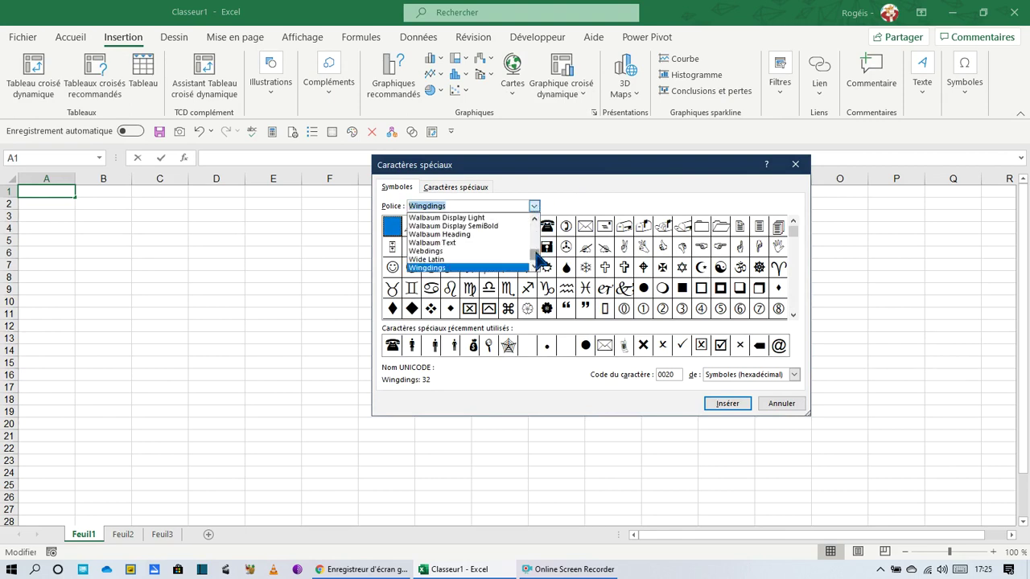
left_click_drag(535, 256, 537, 233)
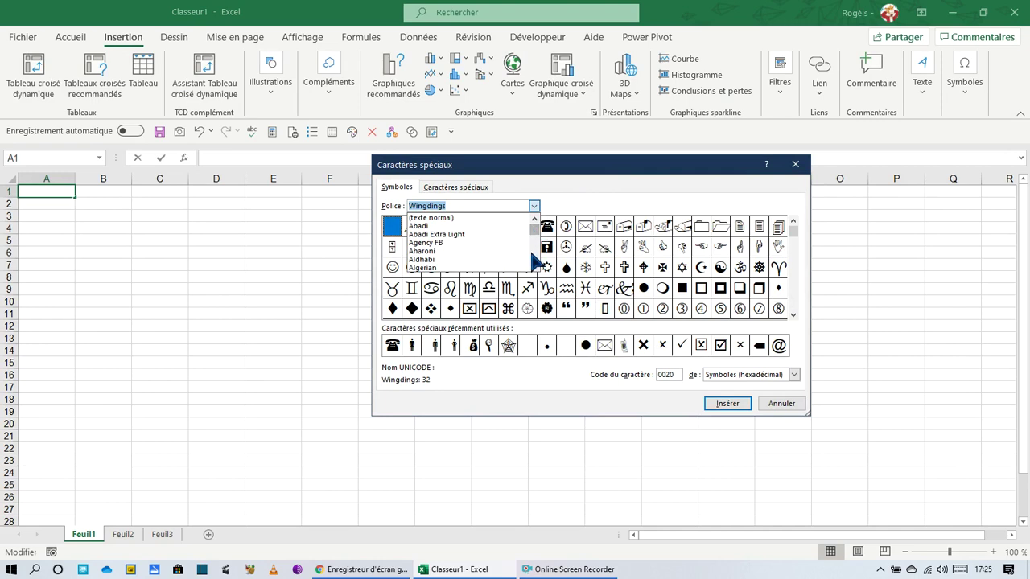
scroll(534, 258, "down", 2)
left_click(463, 267)
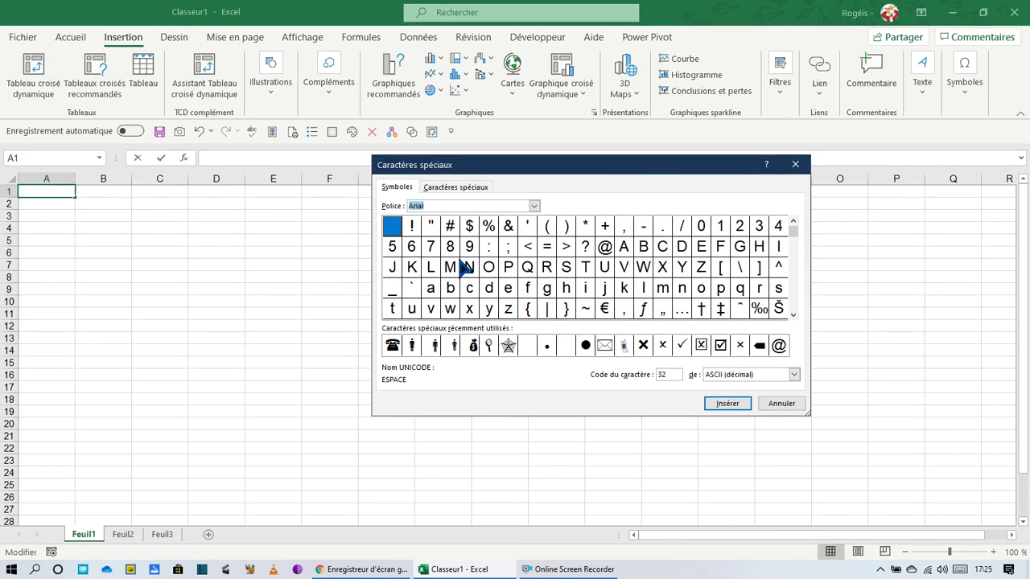
Look up the ASCII decimal codes of the capital letters A, B, C, D and Z, and close the symbol dialog without inserting anything
left_click(624, 252)
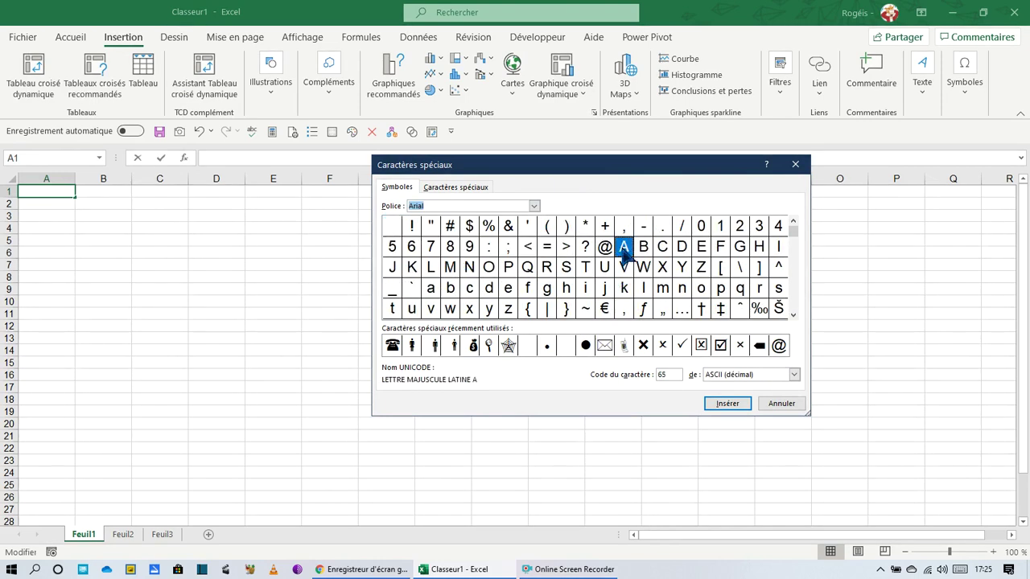
left_click(644, 251)
left_click(663, 251)
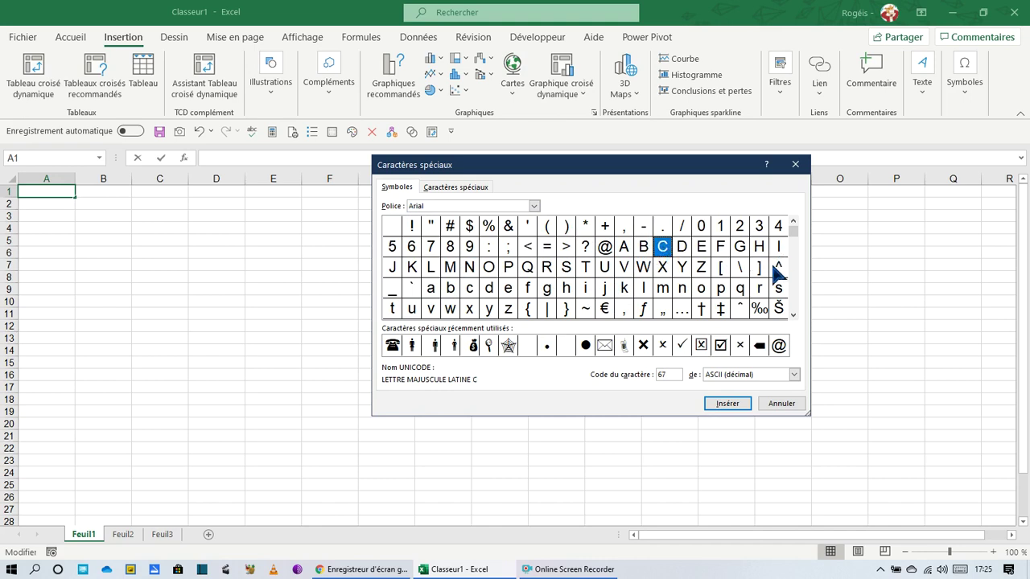
left_click(700, 271)
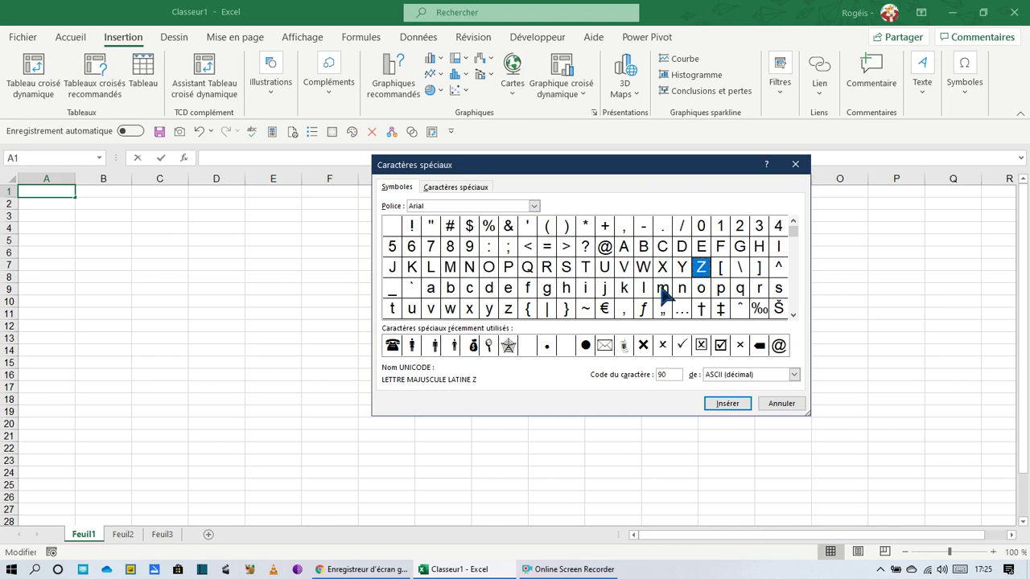
left_click(626, 251)
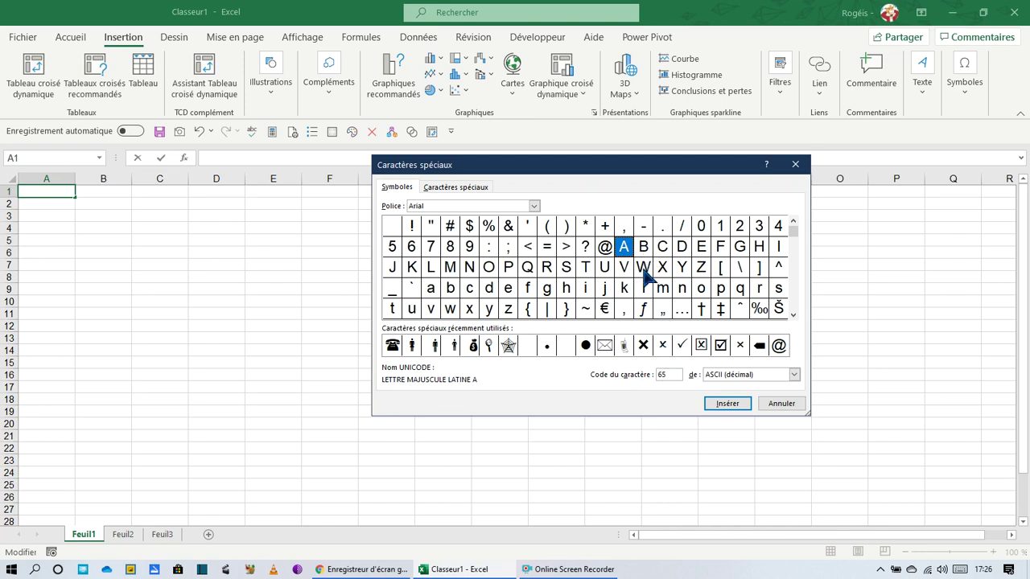
left_click(644, 246)
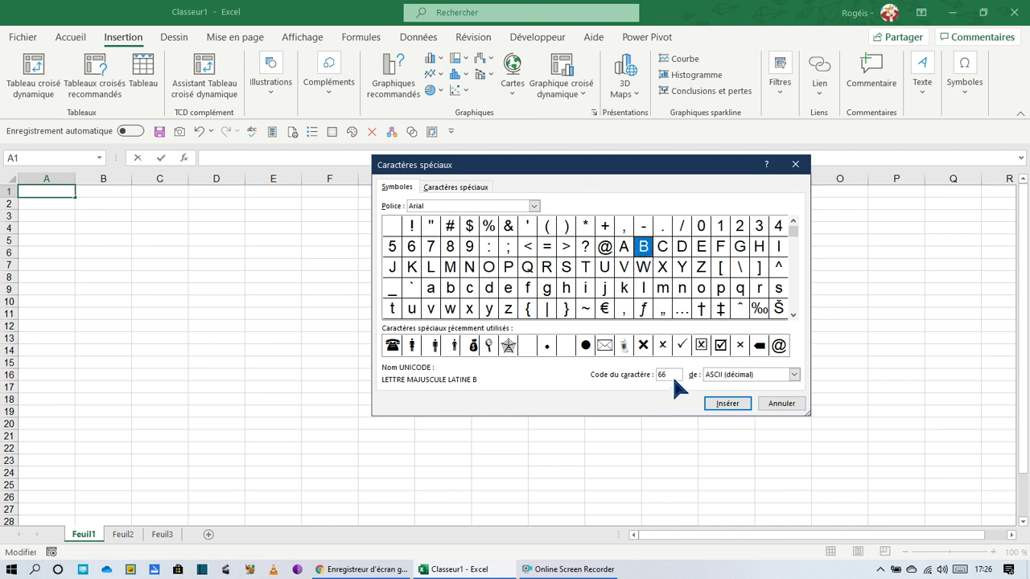
left_click(681, 248)
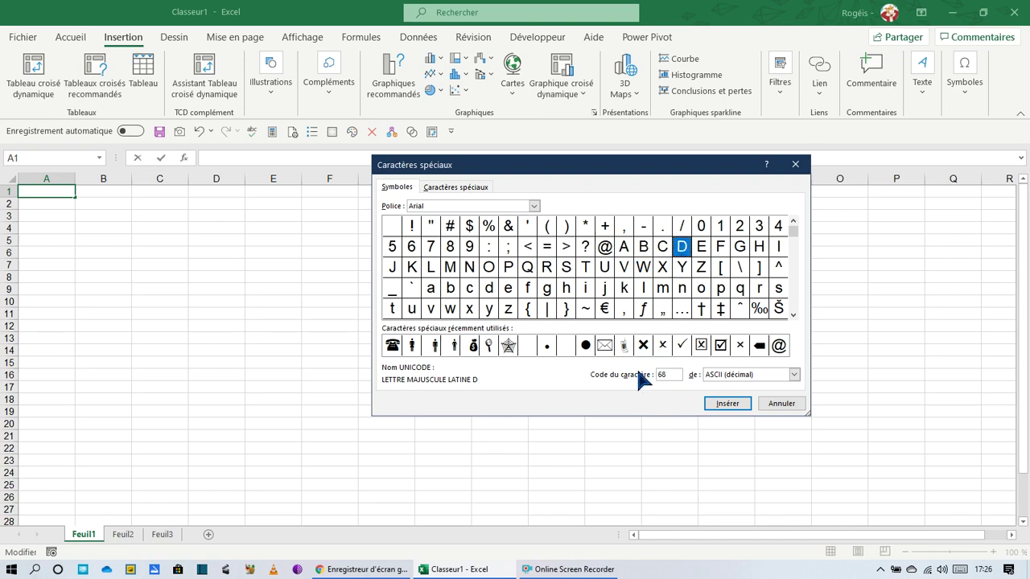
left_click(701, 268)
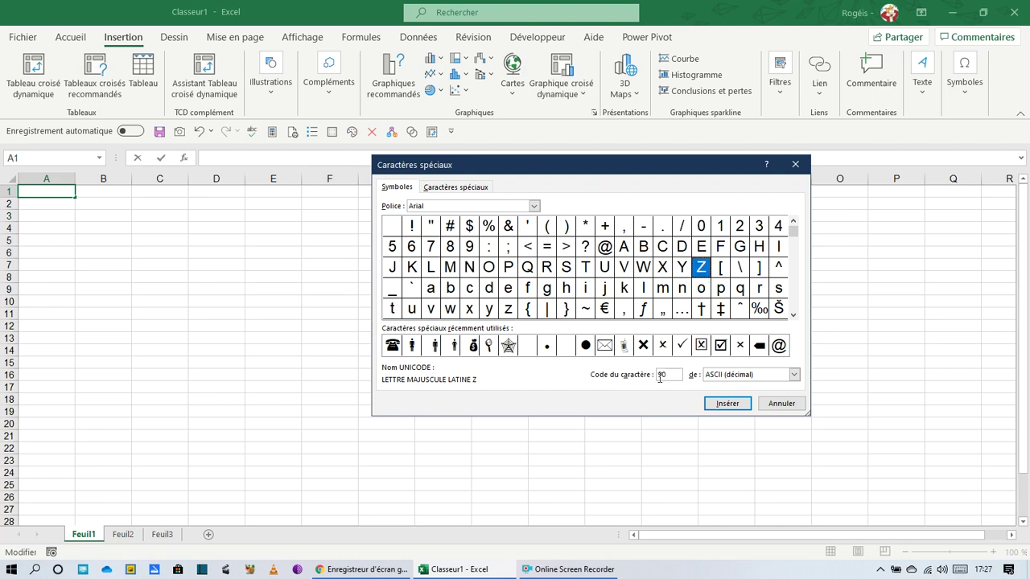
left_click(624, 247)
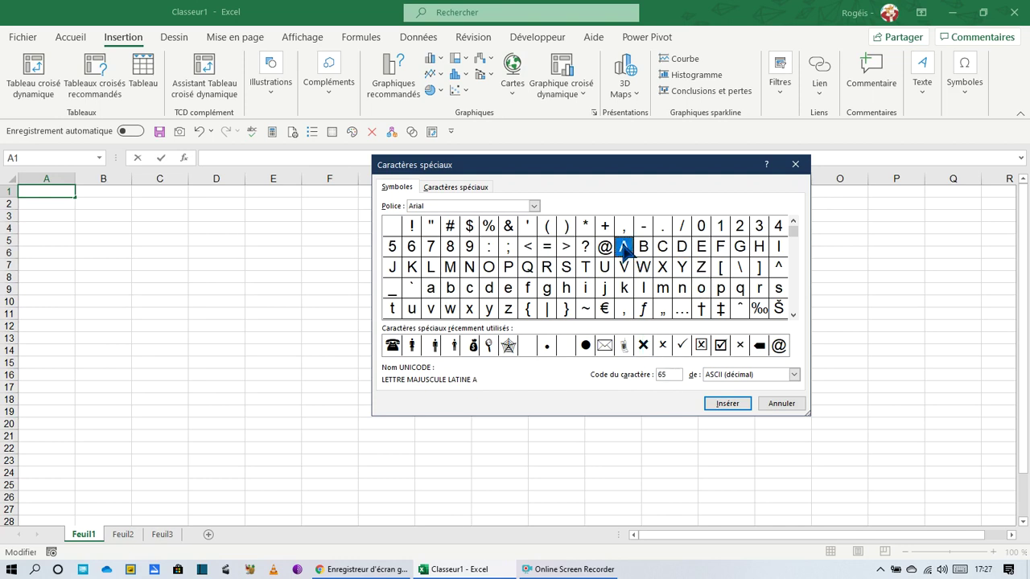
left_click(701, 268)
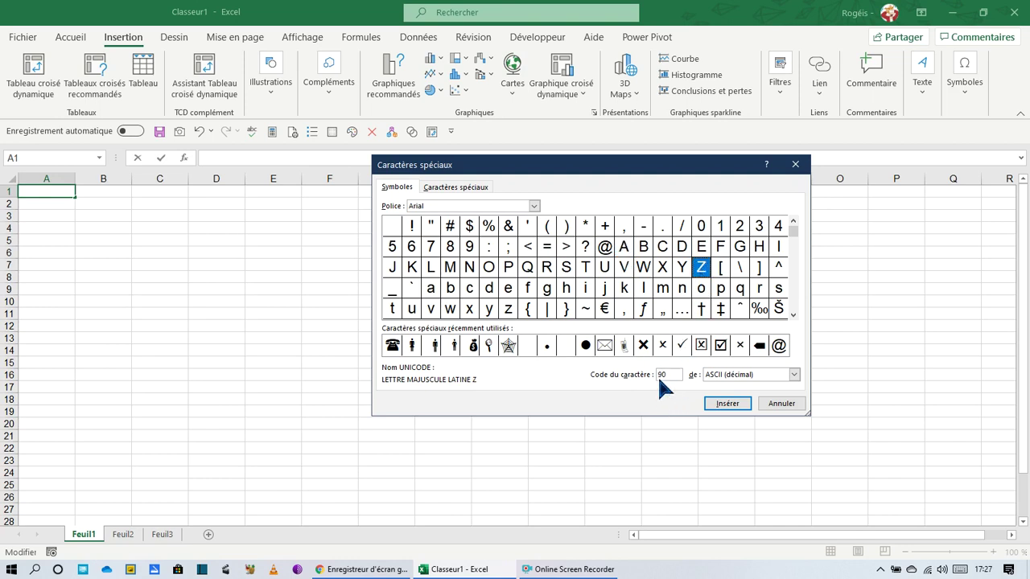
left_click(783, 405)
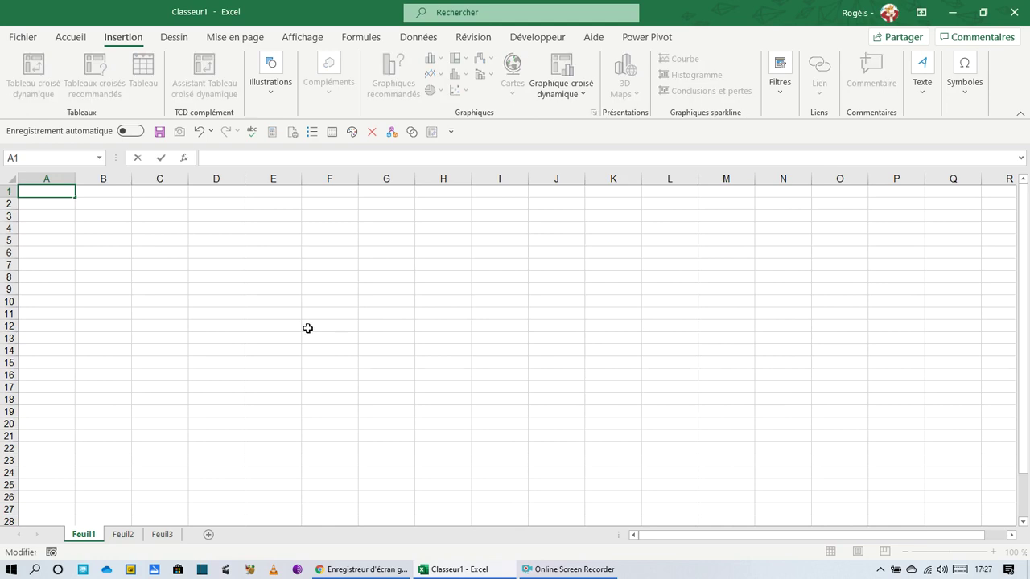
Enter 65 in B1 and 66 in B2, and extend the series down to 90 in B26
left_click(111, 194)
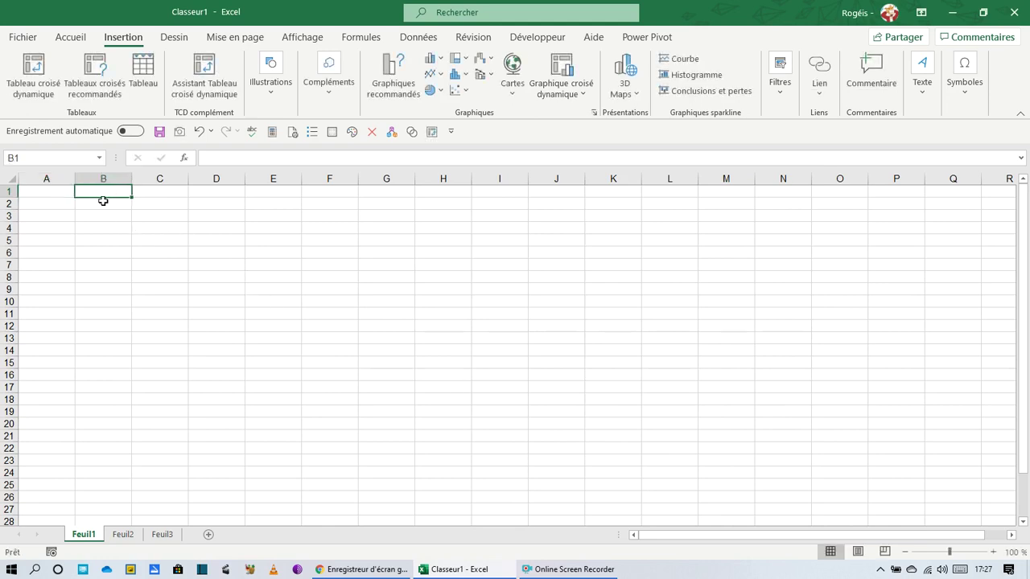
type("65")
key("Return")
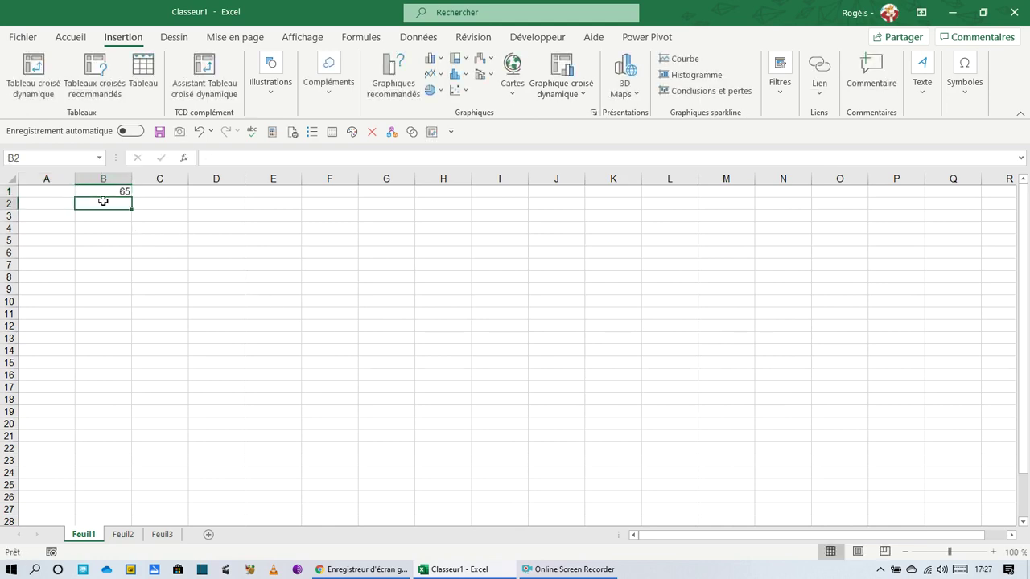
type("66")
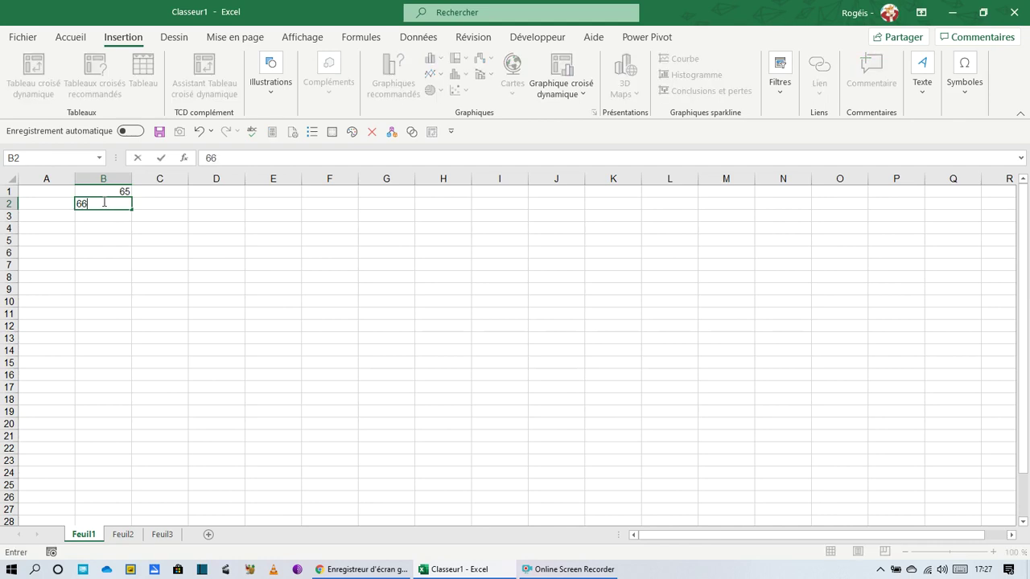
key("Return")
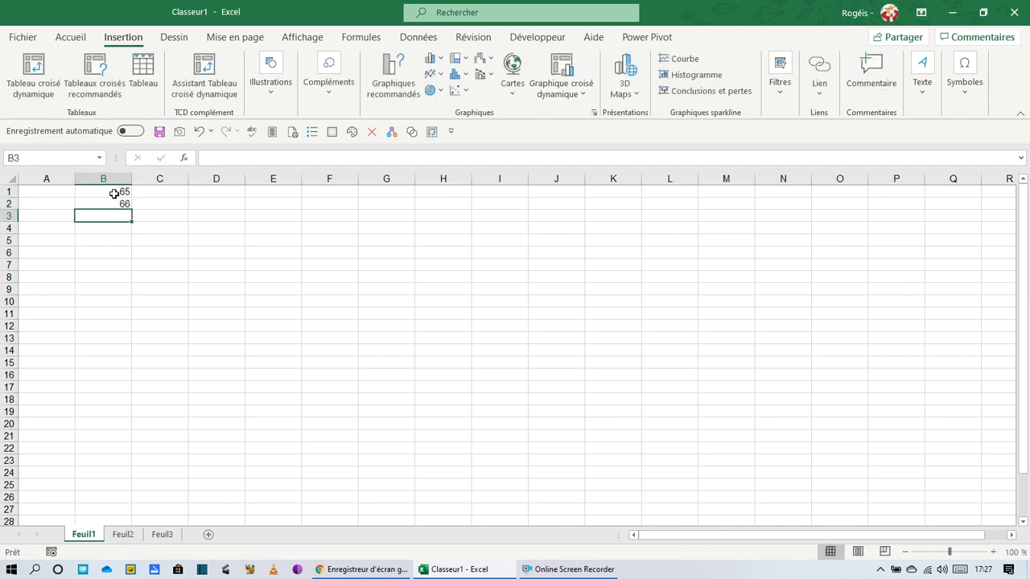
left_click_drag(114, 194, 117, 502)
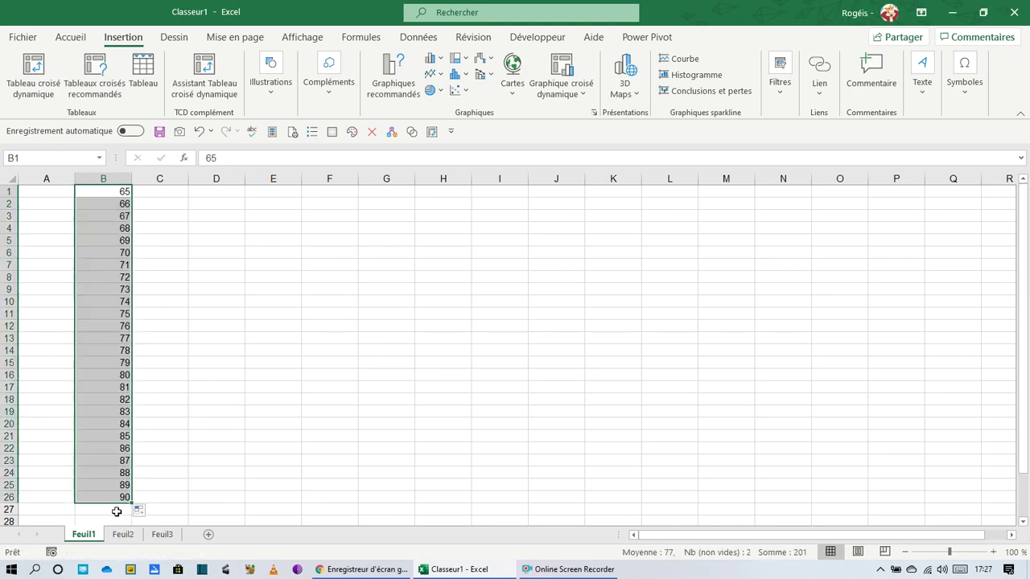
left_click(99, 499)
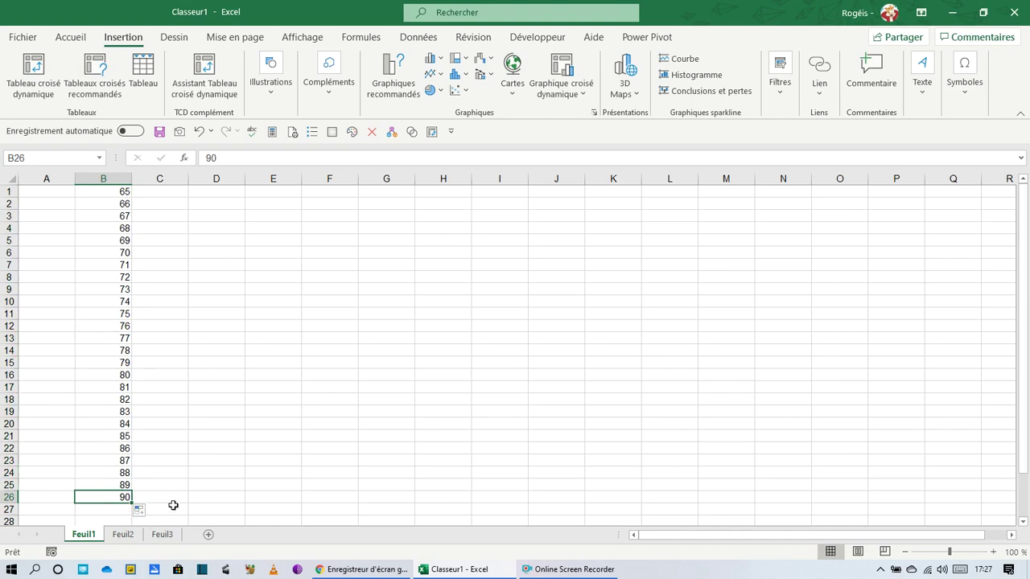
Enter the formula =UNICAR(B1) in cell A1
left_click(30, 195)
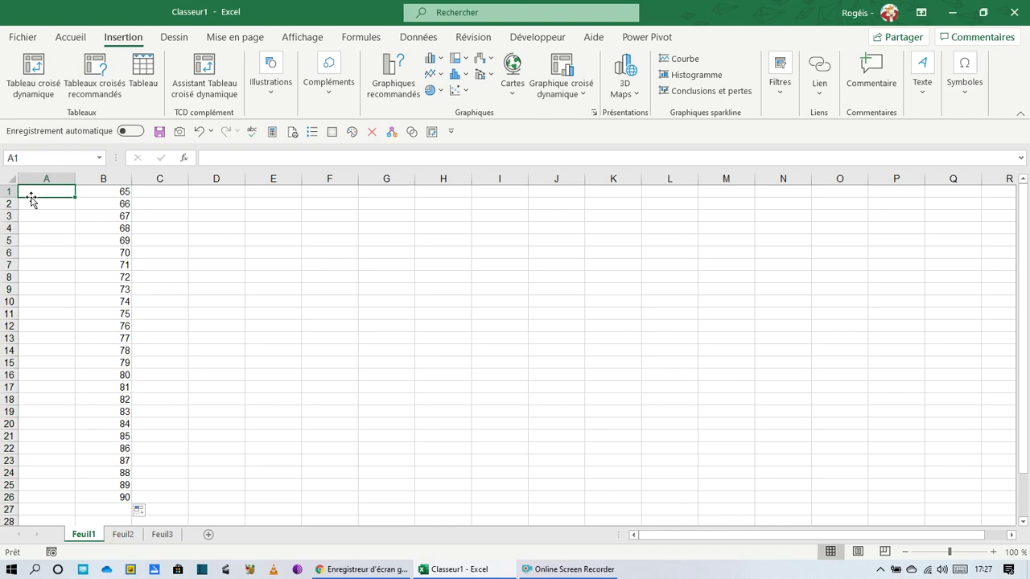
type("=uni")
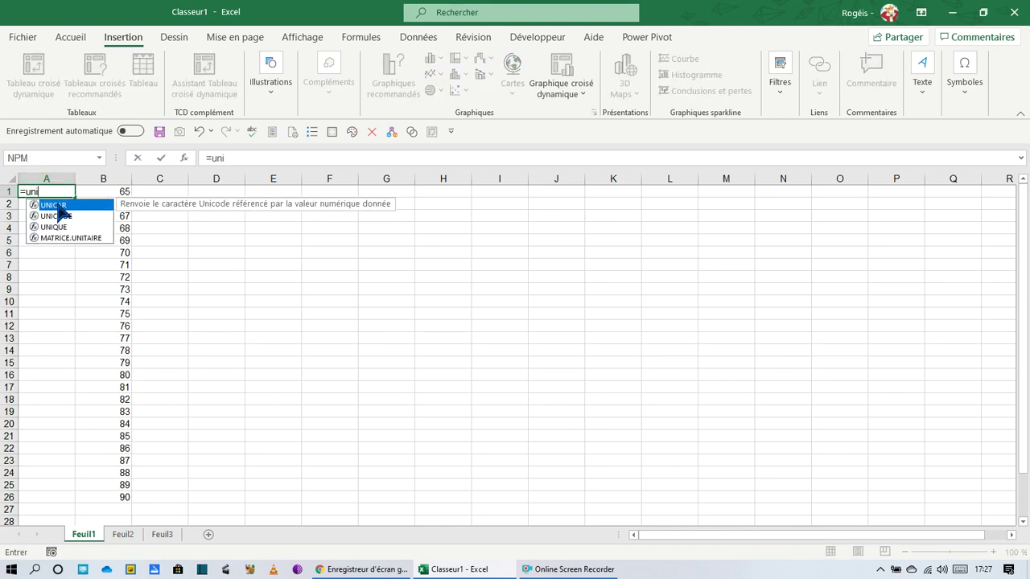
double_click(57, 206)
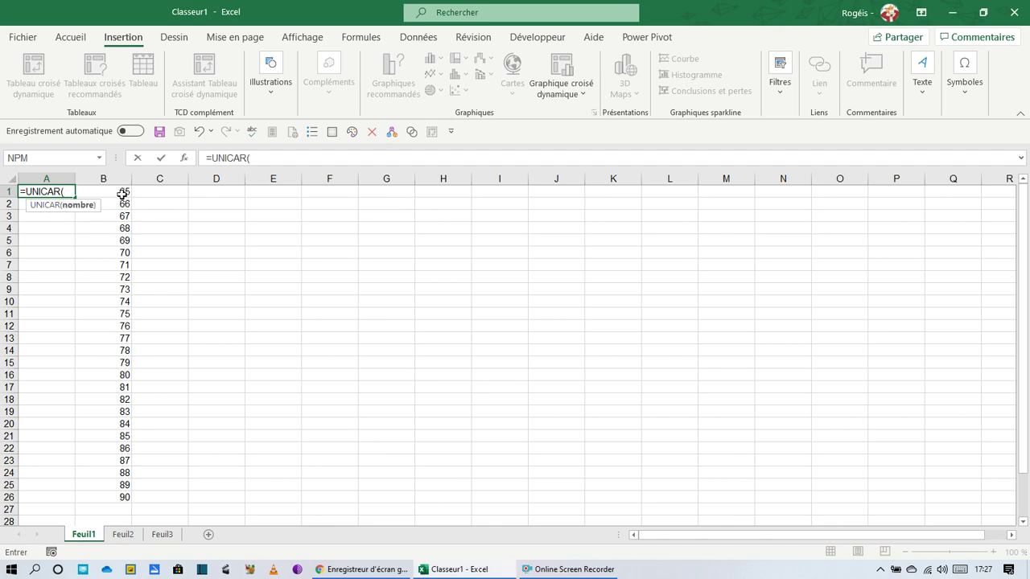
left_click(122, 193)
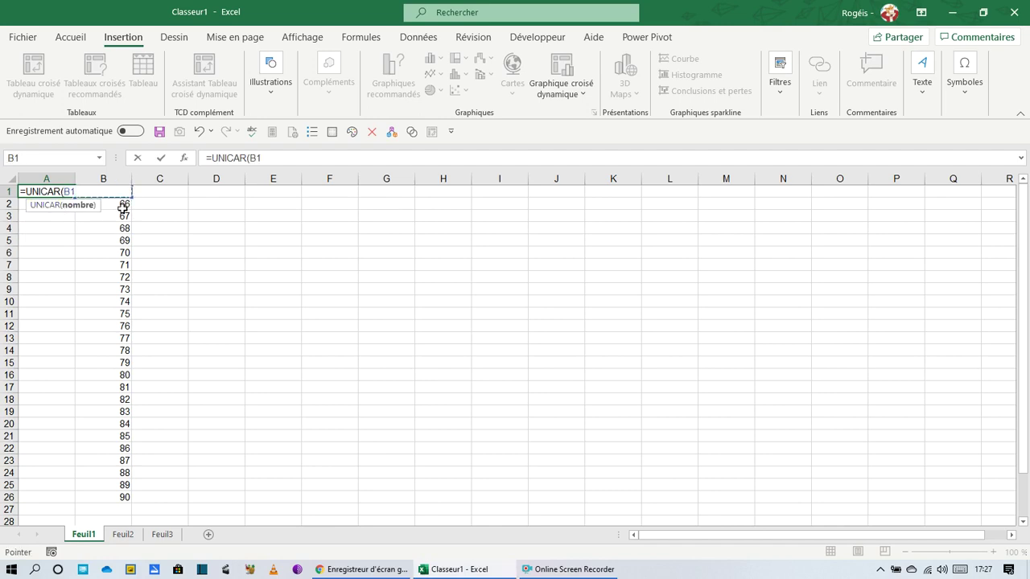
type(")")
key("Return")
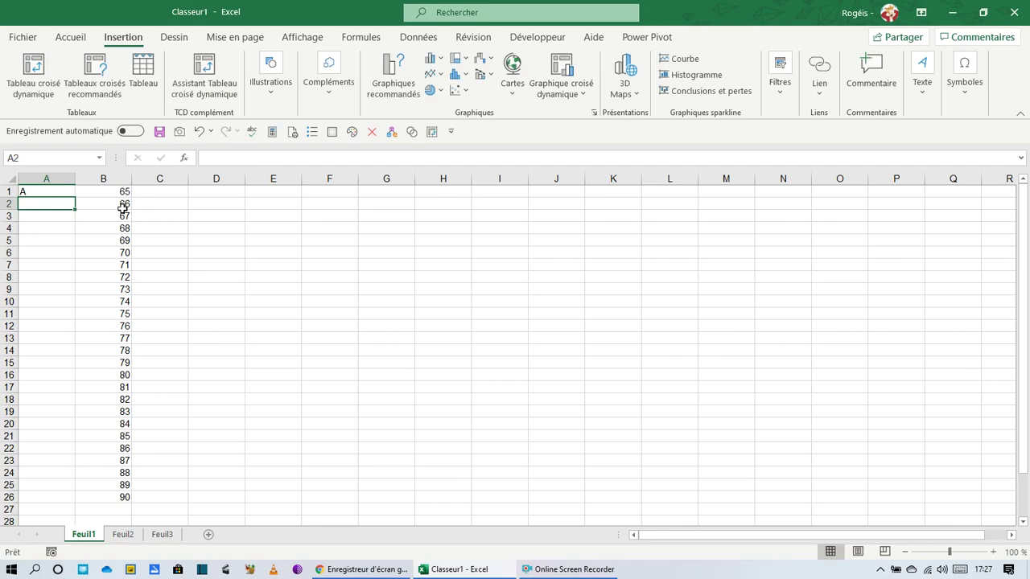
Fill the formula from A1 down to A2 and check it against the code in B2
left_click(46, 192)
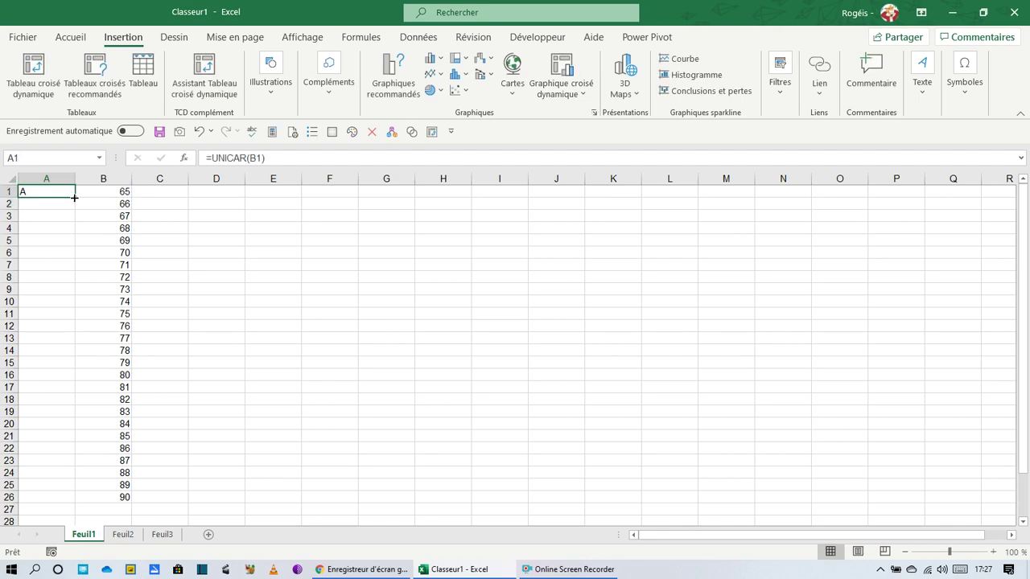
left_click_drag(74, 197, 74, 210)
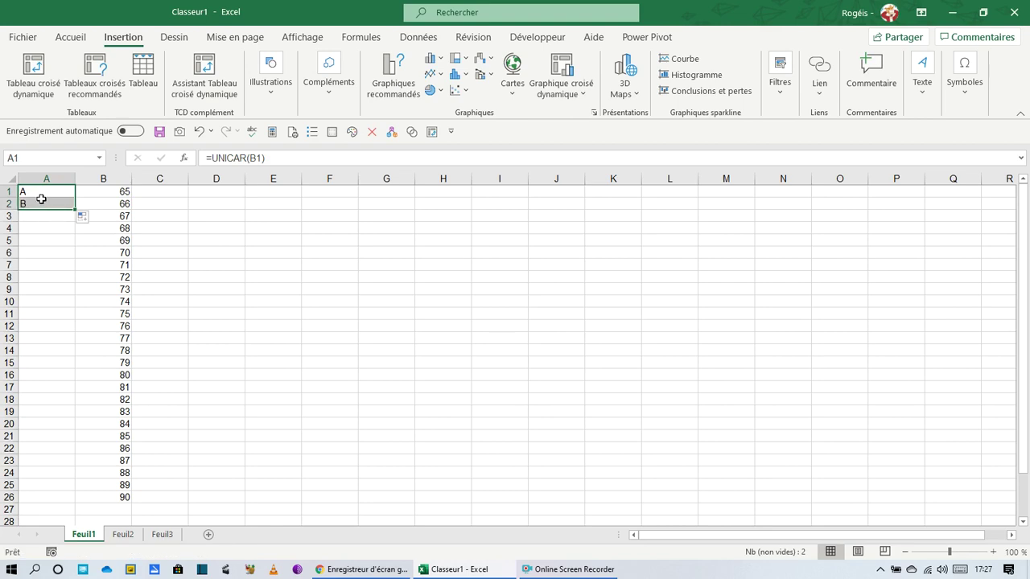
left_click(41, 200)
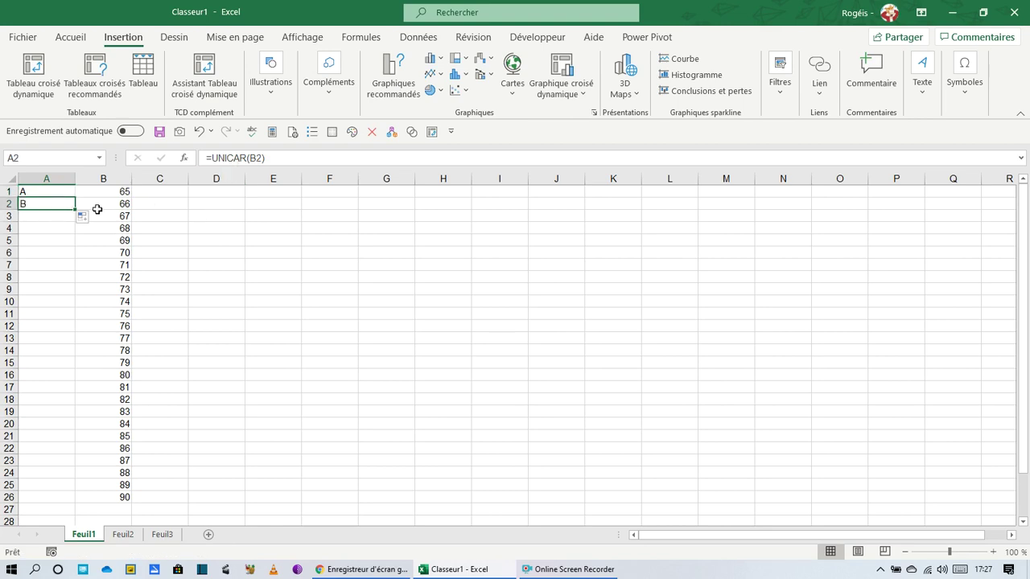
left_click(97, 206)
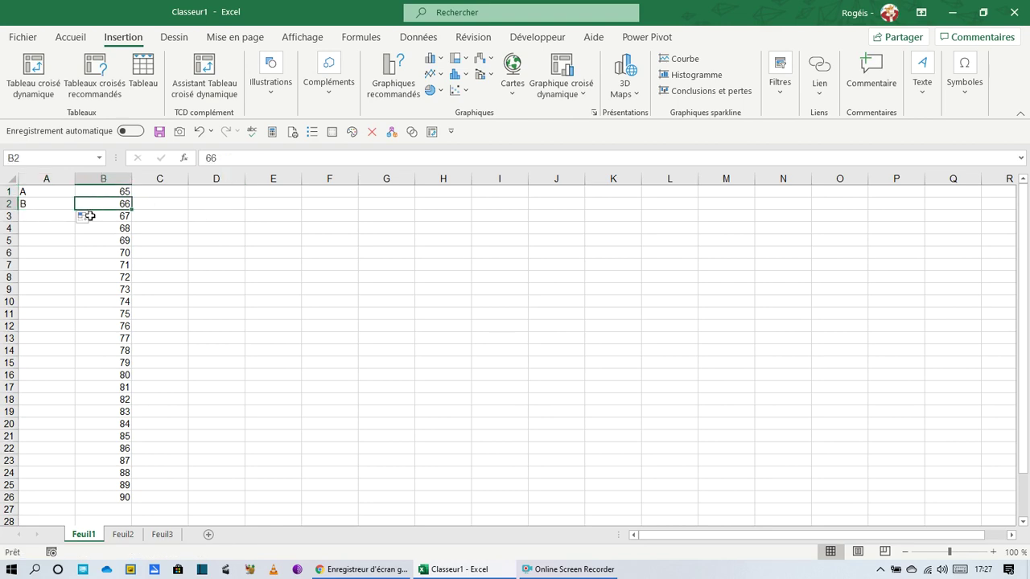
left_click(37, 217)
left_click(49, 204)
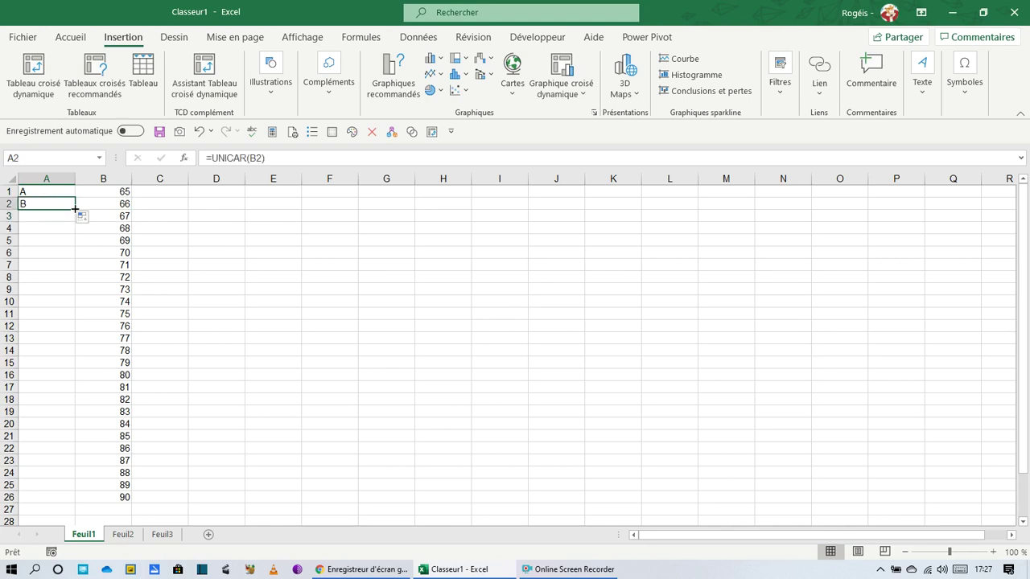
Extend the UNICAR formula from A2 down to A26 and check the formulas in several cells of column A
left_click_drag(75, 208, 81, 509)
left_click(51, 217)
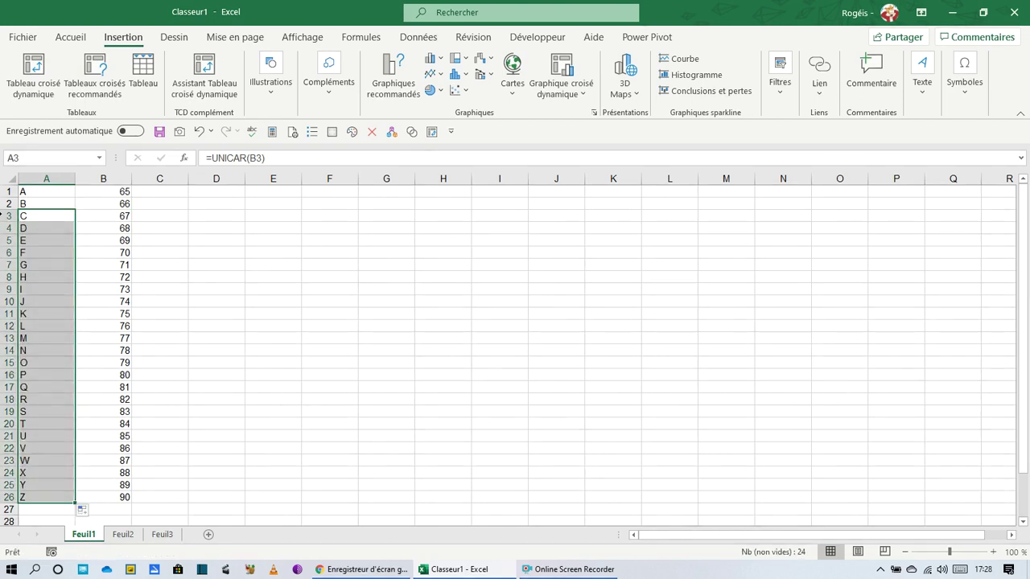
left_click(51, 191)
left_click(38, 374)
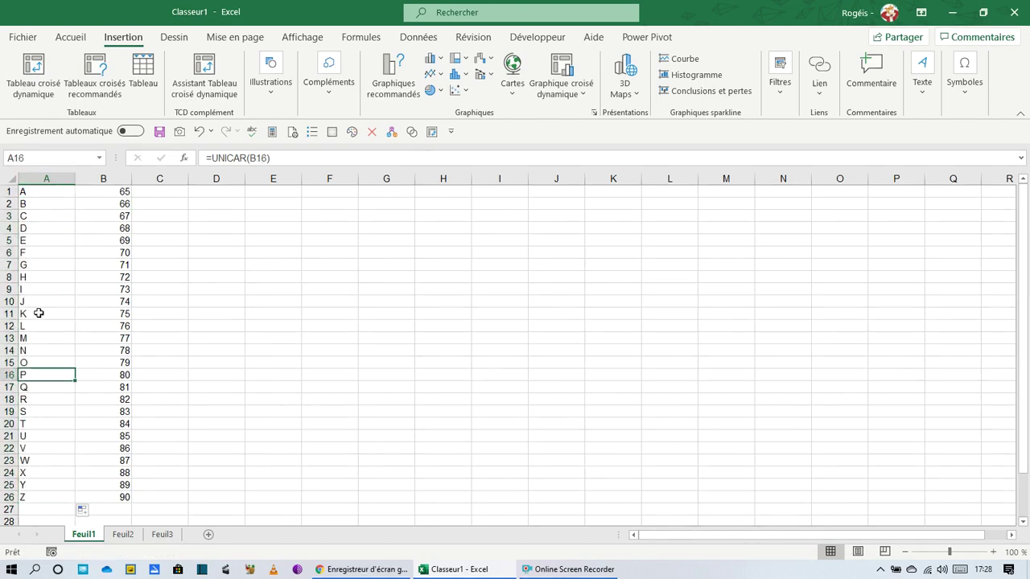
left_click(40, 305)
left_click(41, 224)
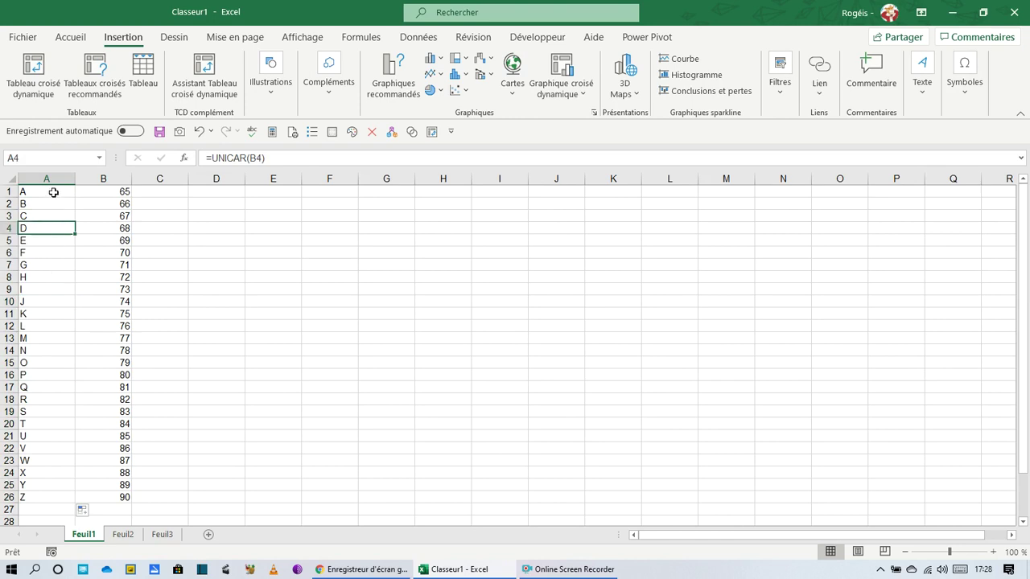
Replace the formulas in A1:A26 with their values by copying the range and pasting values only at A1
left_click_drag(53, 192, 43, 492)
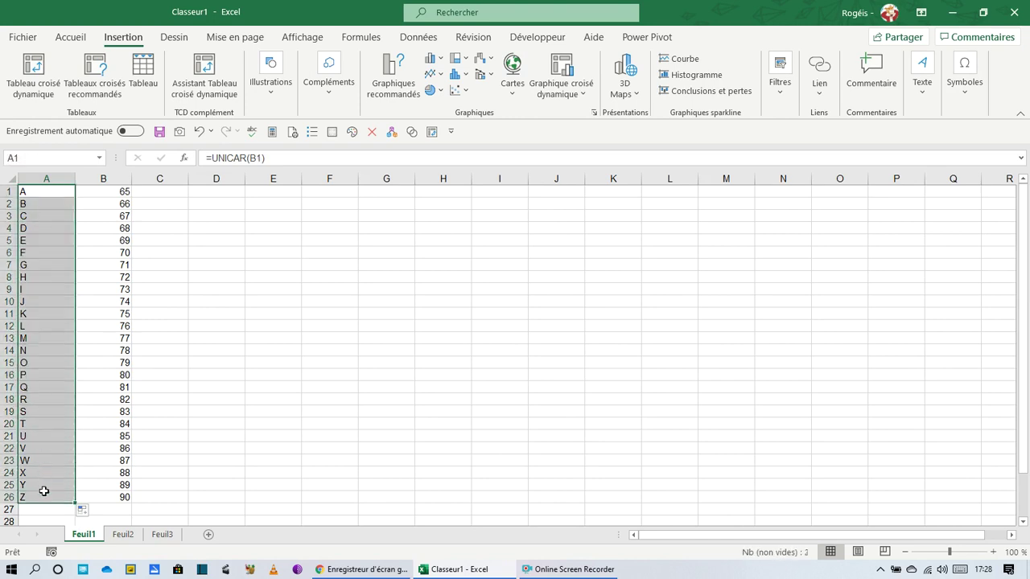
right_click(40, 252)
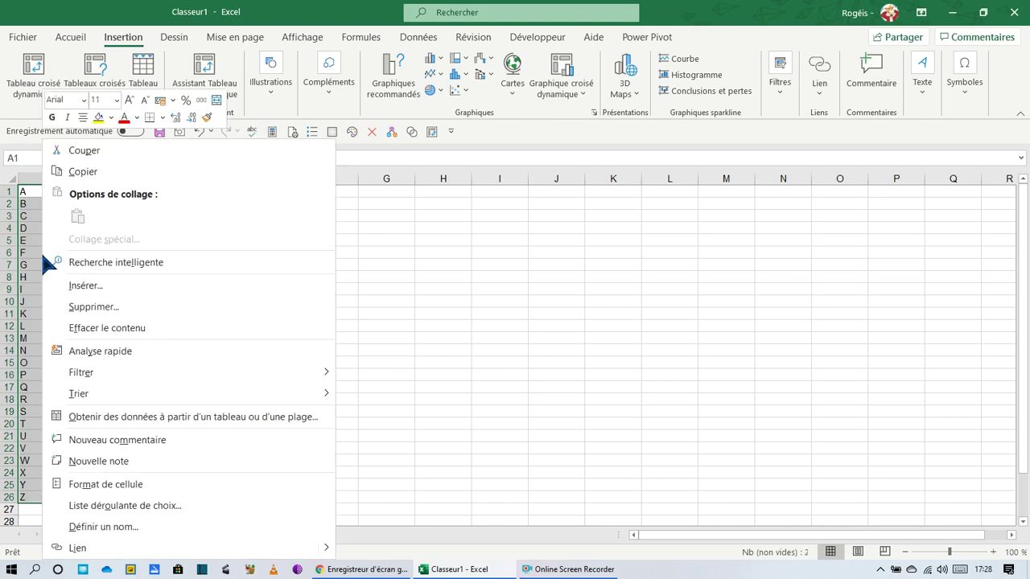
left_click(70, 171)
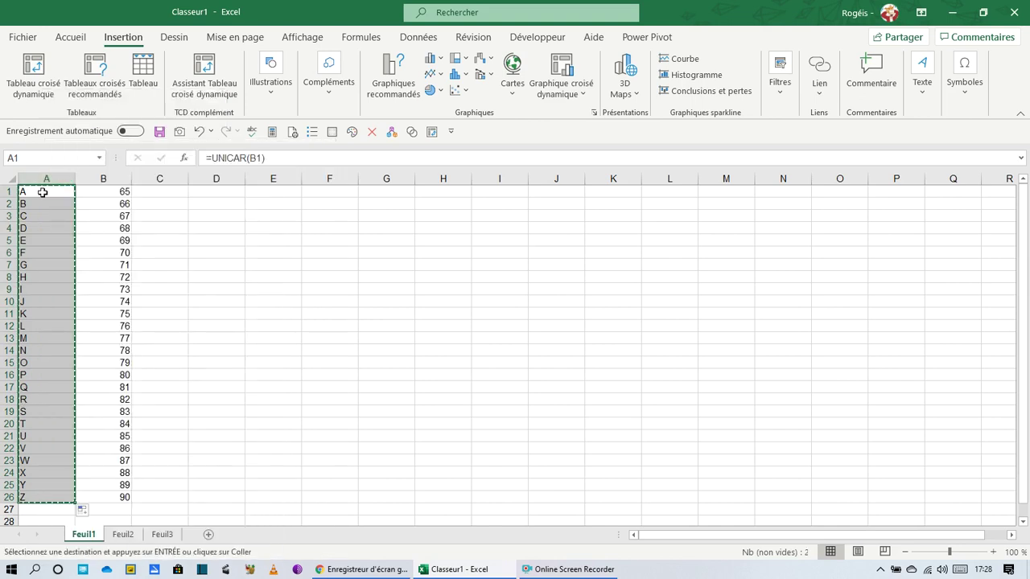
left_click(43, 192)
right_click(43, 193)
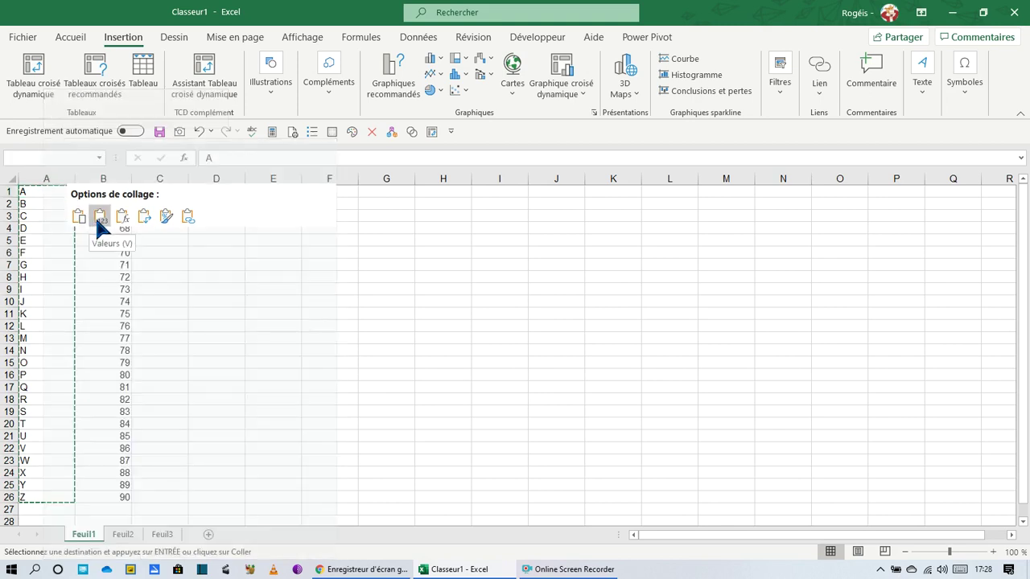
left_click(97, 221)
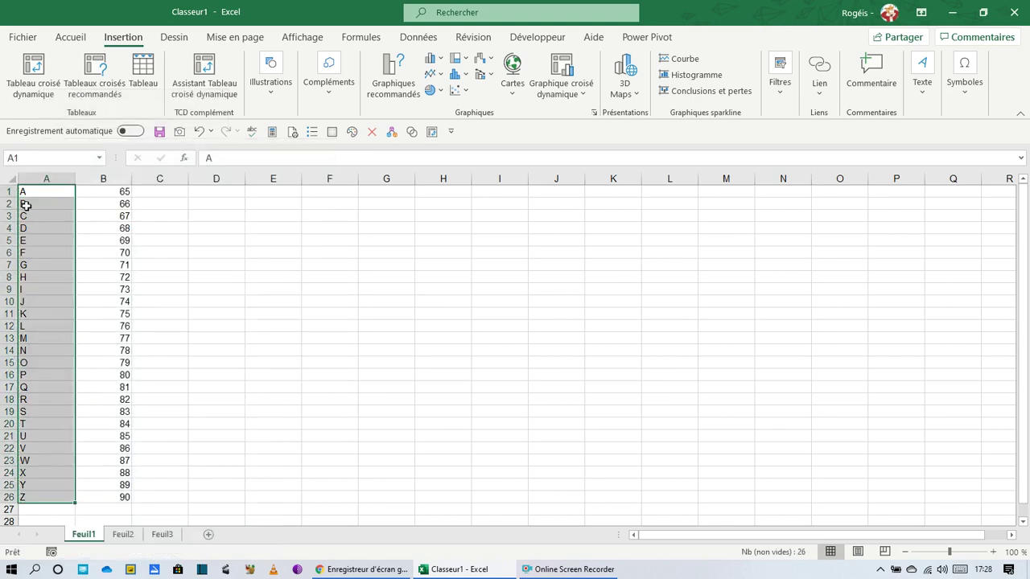
Clear the character codes from column B
left_click(96, 184)
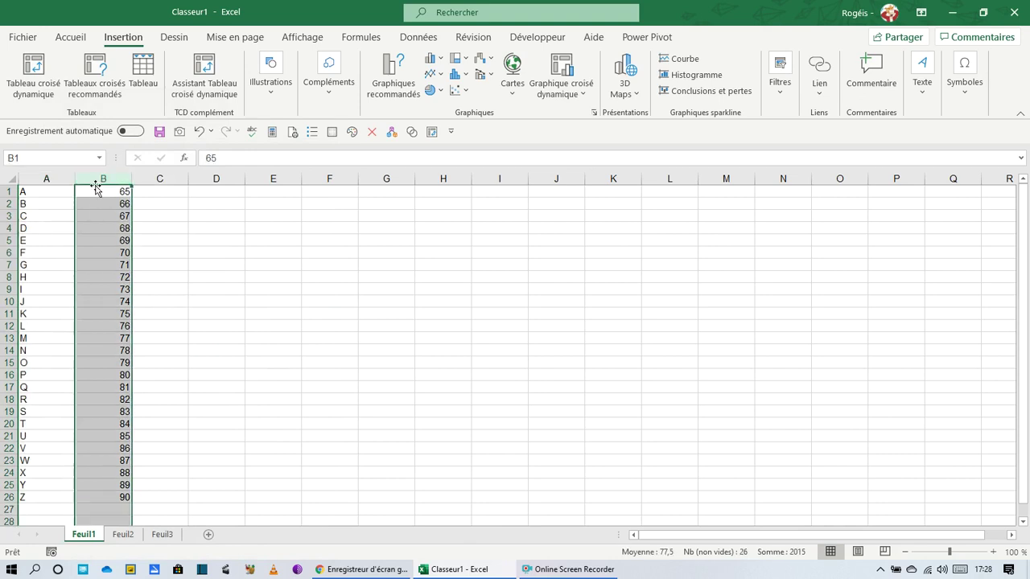
key("Delete")
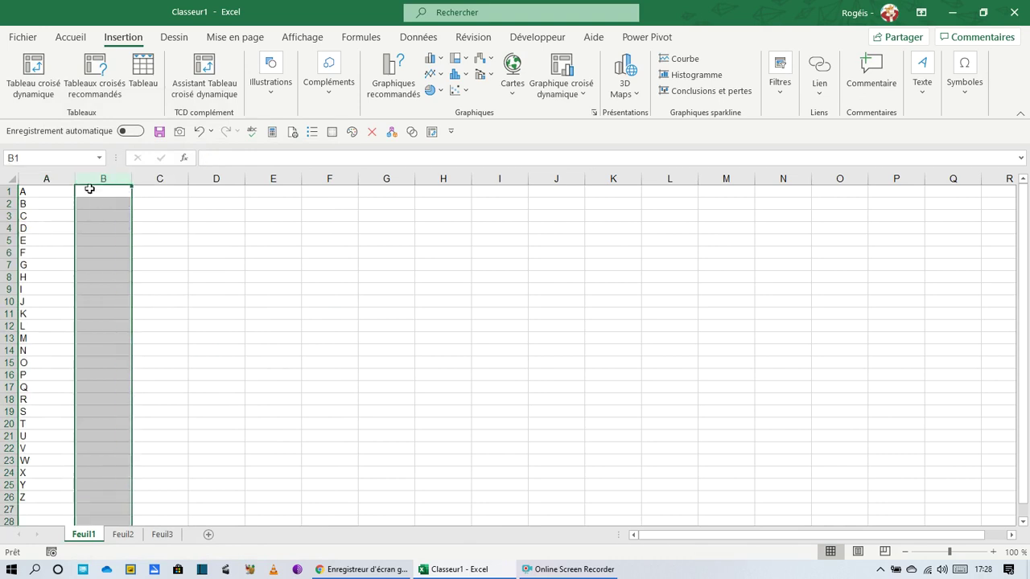
left_click(122, 336)
Select the letters in A1:A26 and open the custom lists editor in the advanced Excel options
left_click_drag(53, 192, 46, 503)
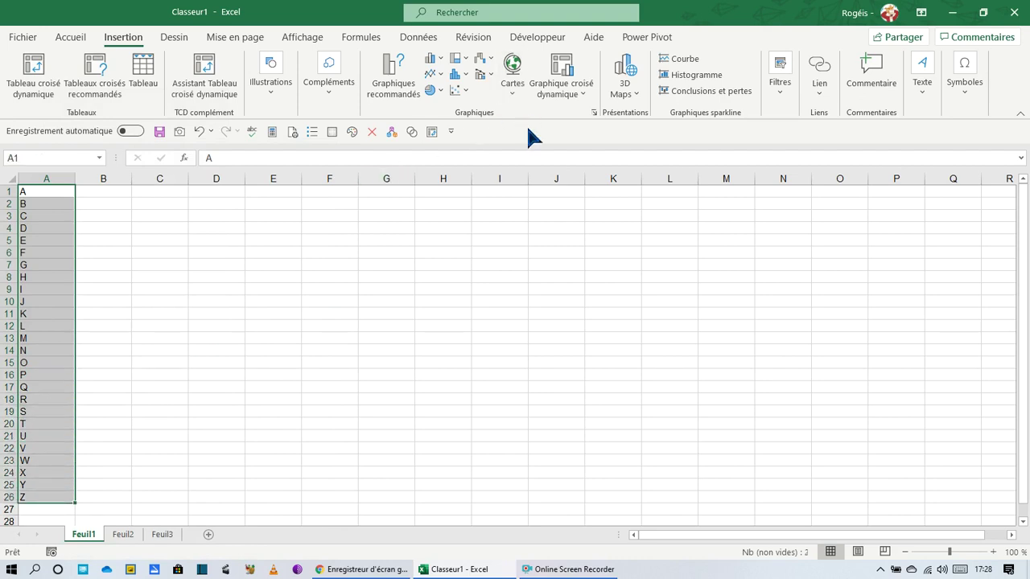
right_click(527, 123)
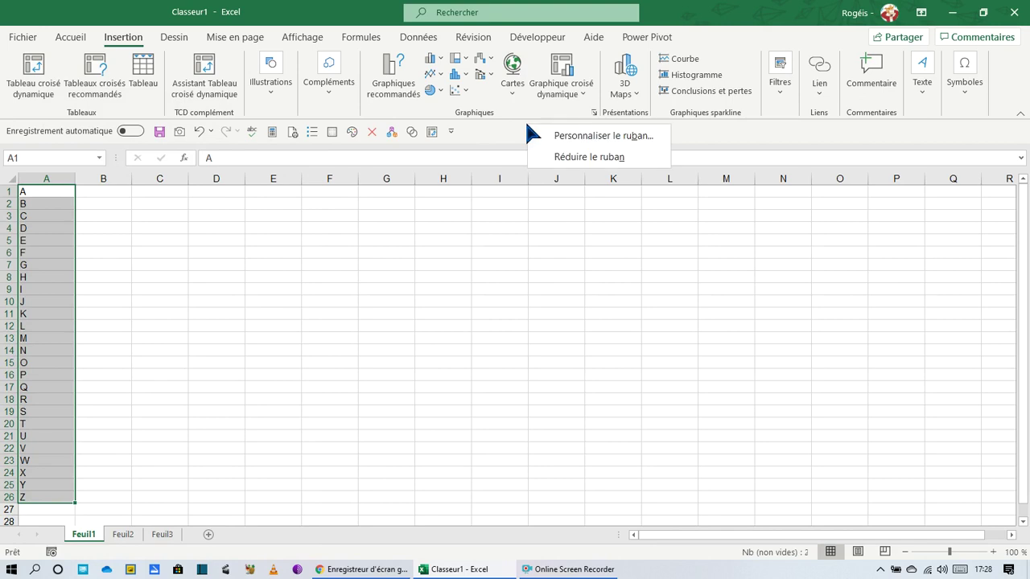
left_click(561, 142)
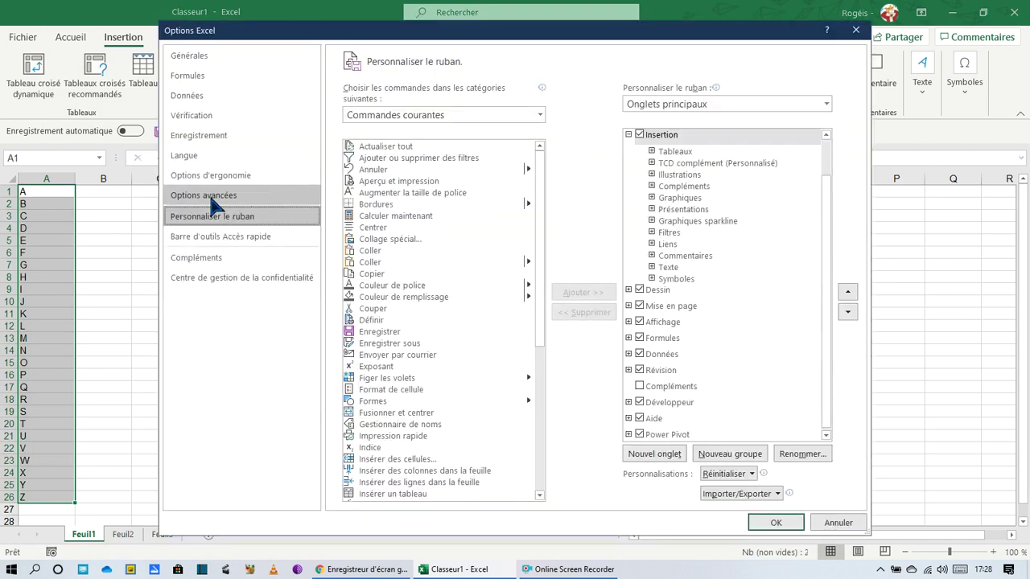
left_click(212, 199)
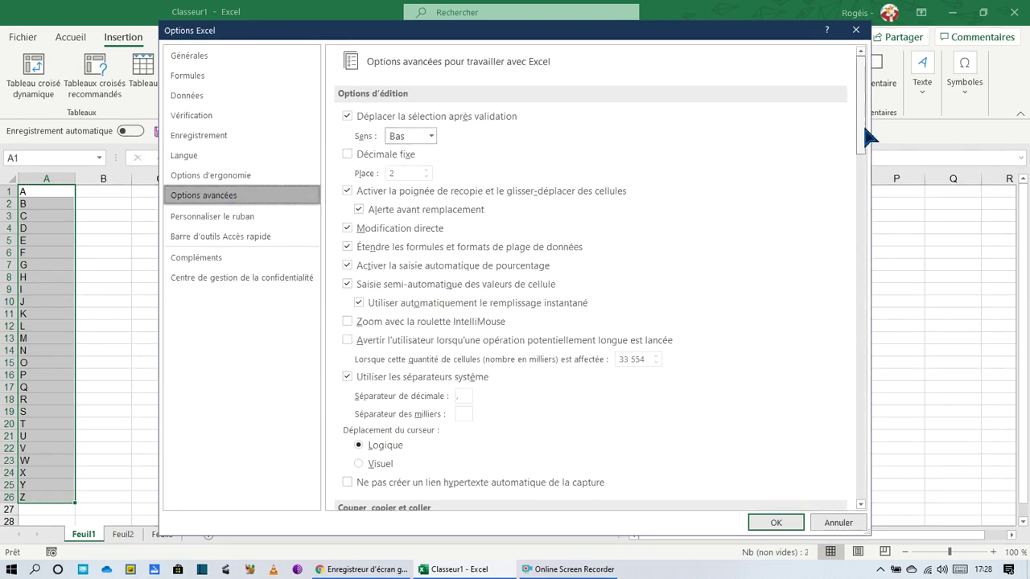
left_click_drag(863, 124, 869, 503)
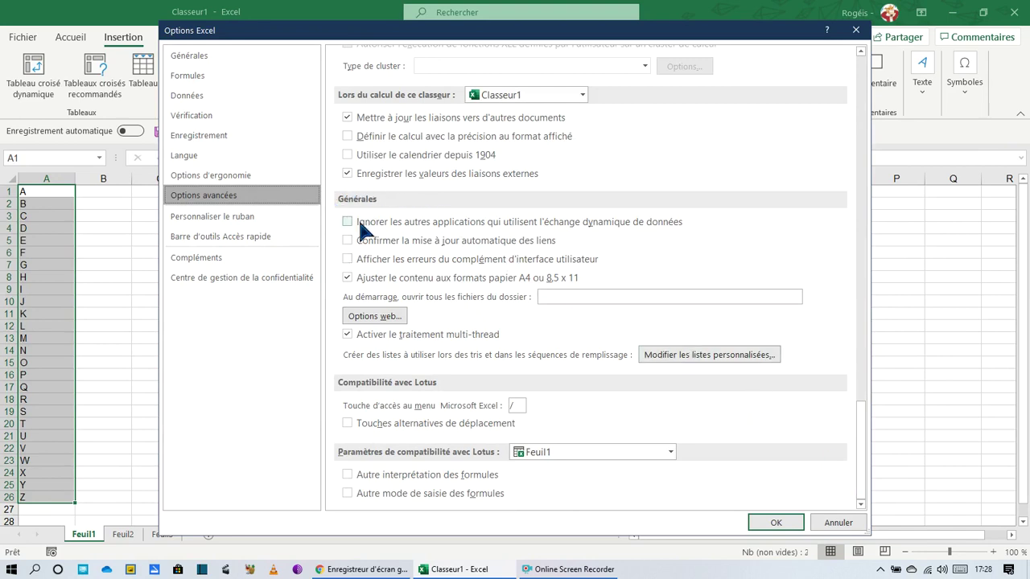
left_click(718, 358)
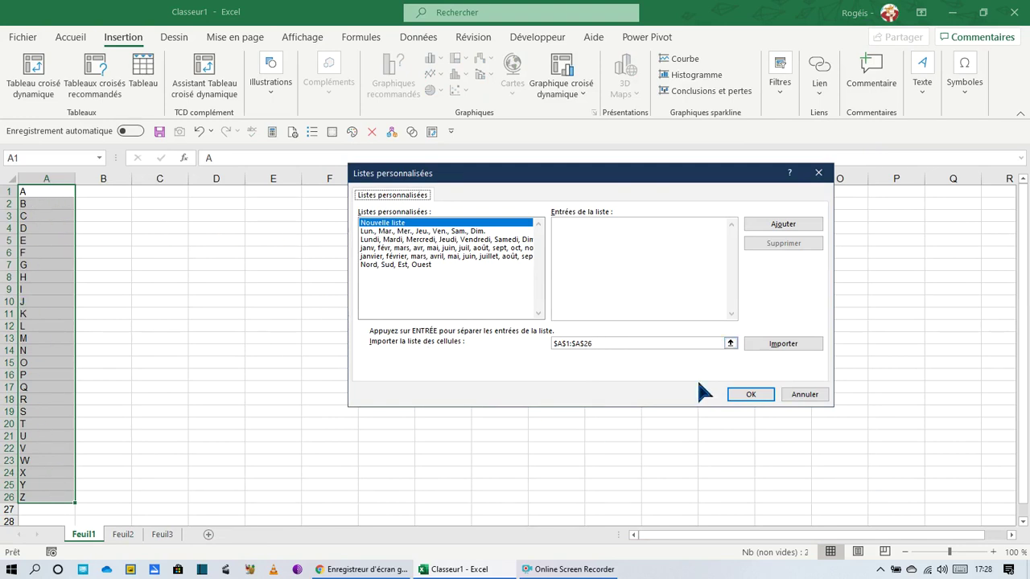
Import the range $A$1:$A$26 as a new custom list and accept the options
left_click(730, 344)
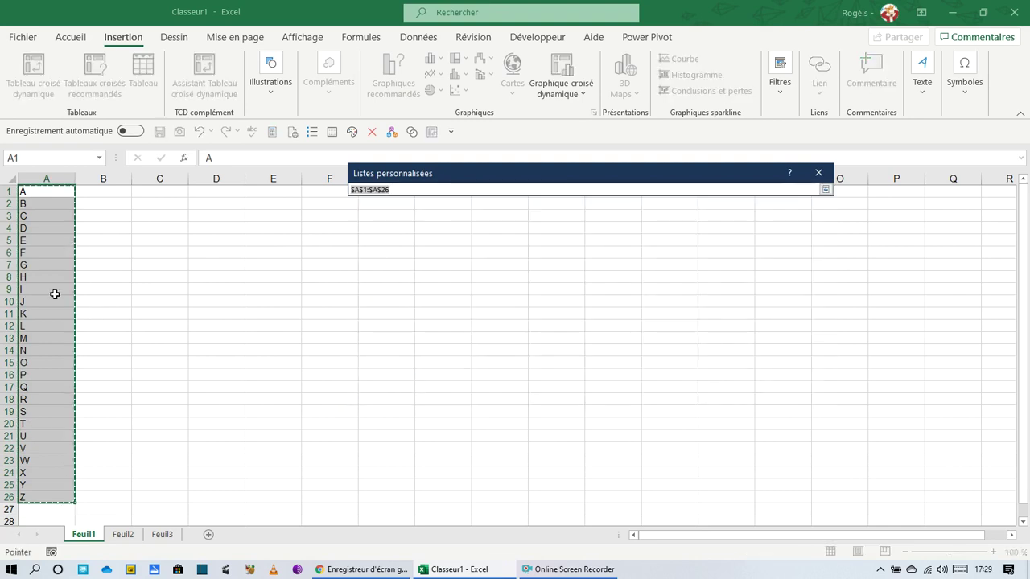
left_click(825, 190)
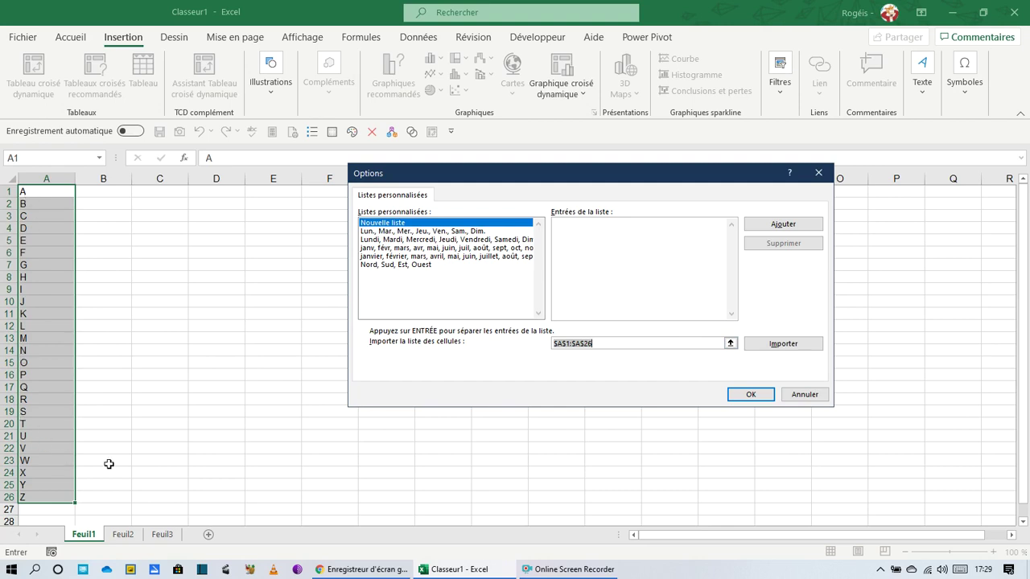
left_click(779, 345)
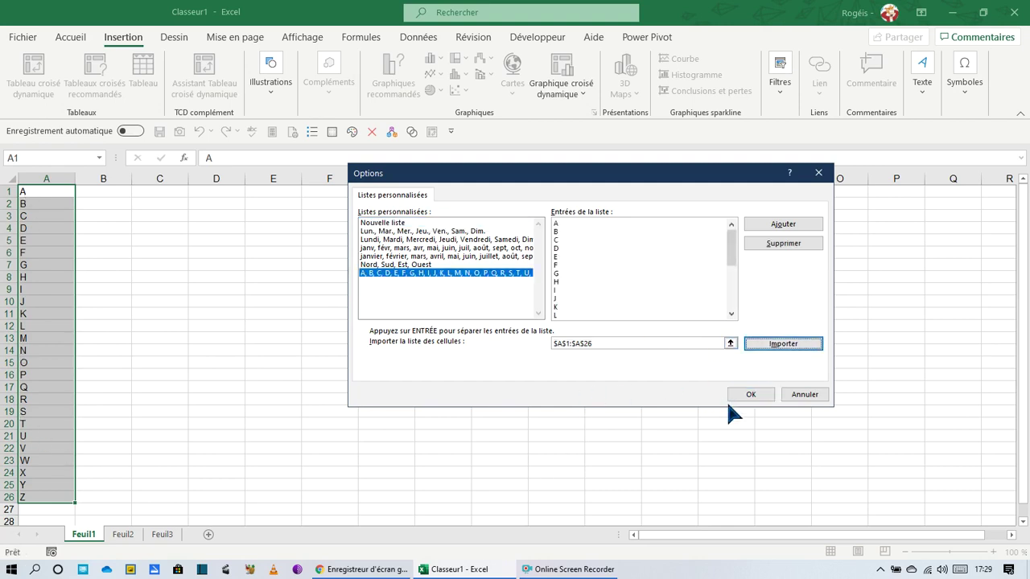
left_click(751, 395)
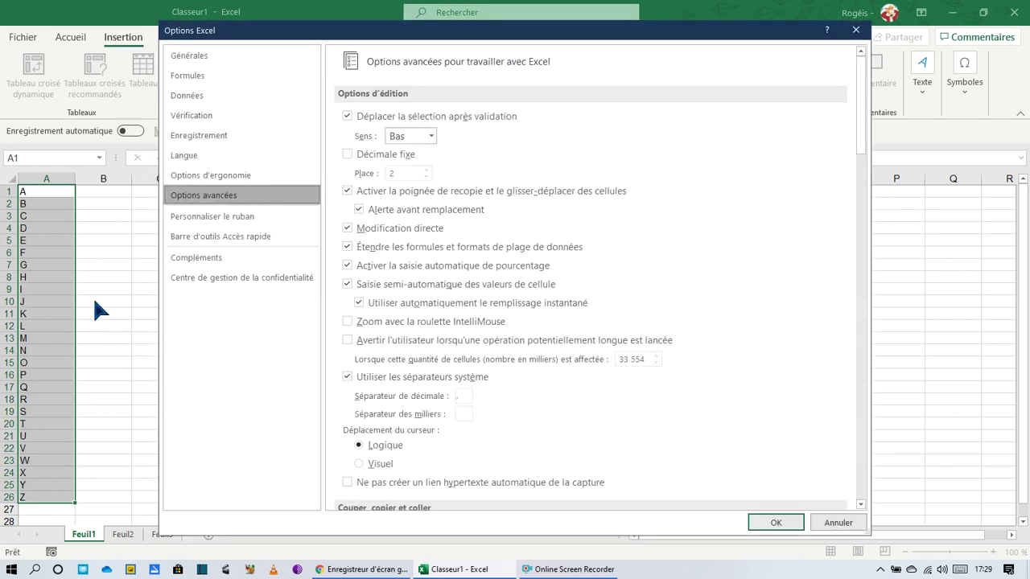
left_click(763, 519)
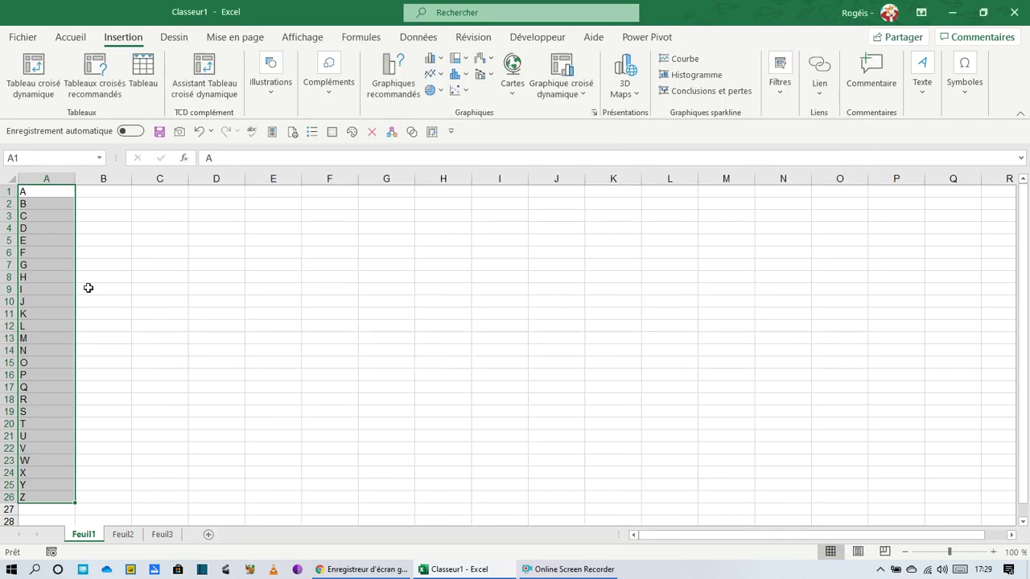
Clear the letters from column A
left_click(46, 176)
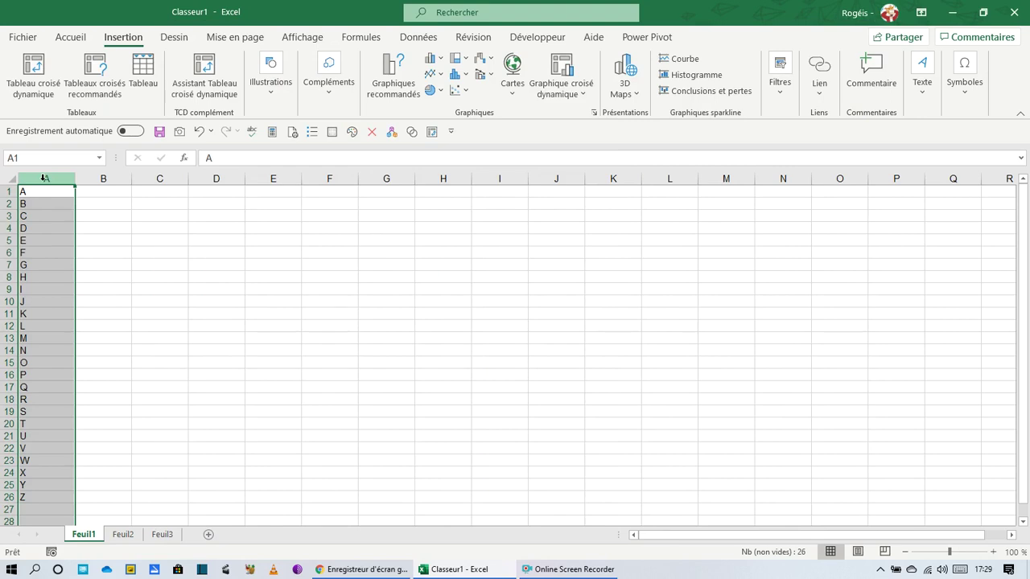
key("Delete")
Enter a in cell C4 and b in cell C5
left_click(148, 229)
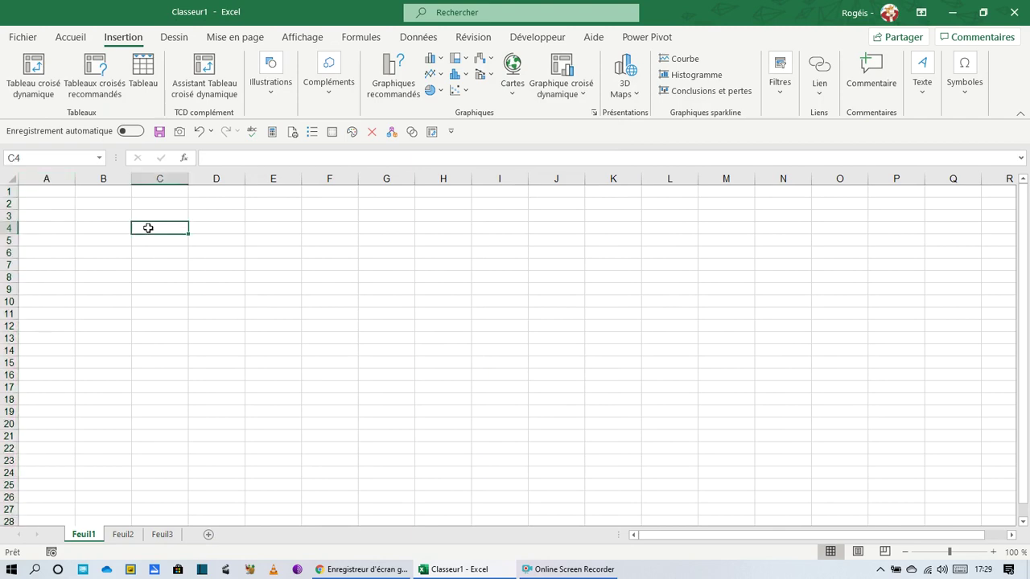
type("a")
key("Return")
type("b")
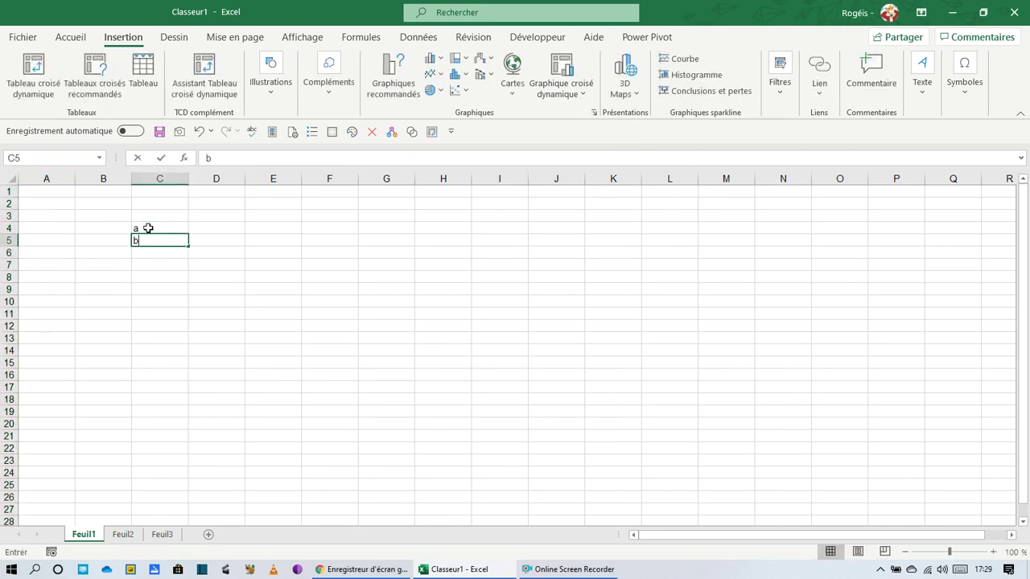
key("Return")
Fill the letter series down from C4 to y in C28 and extend it to z in C29
left_click_drag(148, 229, 170, 522)
scroll(220, 471, "down", 3)
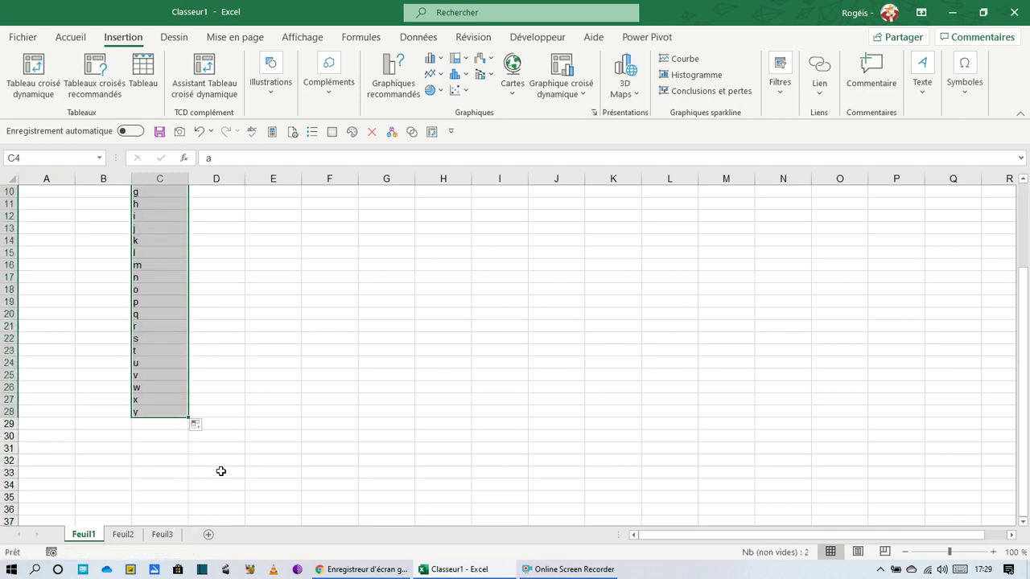
left_click(169, 412)
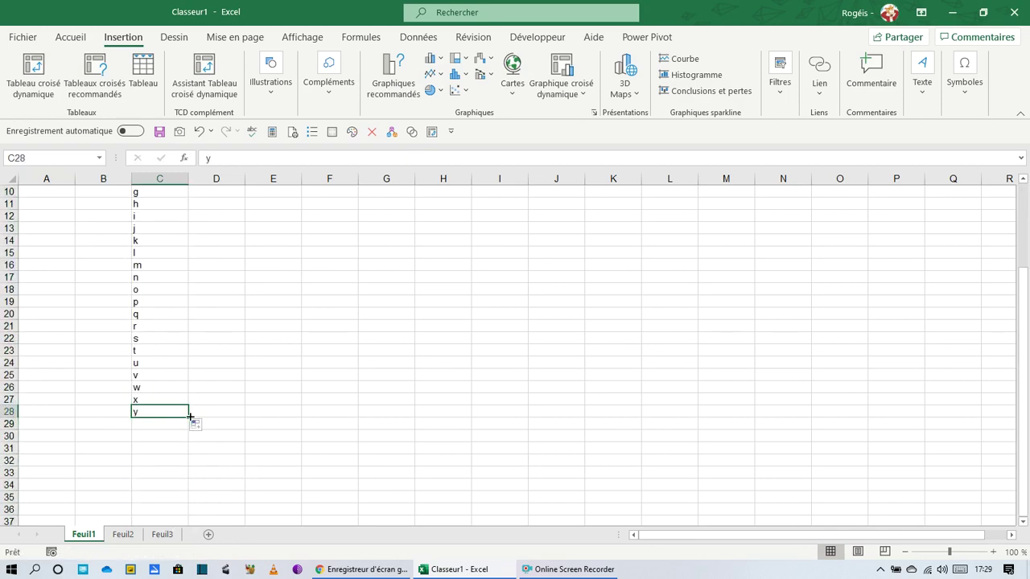
left_click_drag(188, 418, 189, 432)
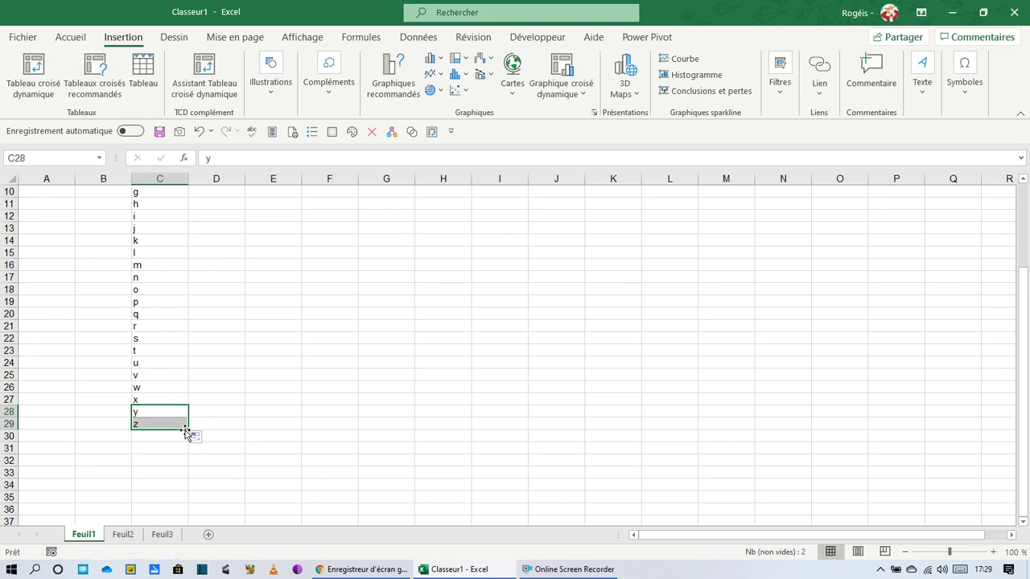
Clear the test letter series from column C
left_click(255, 419)
scroll(213, 402, "up", 3)
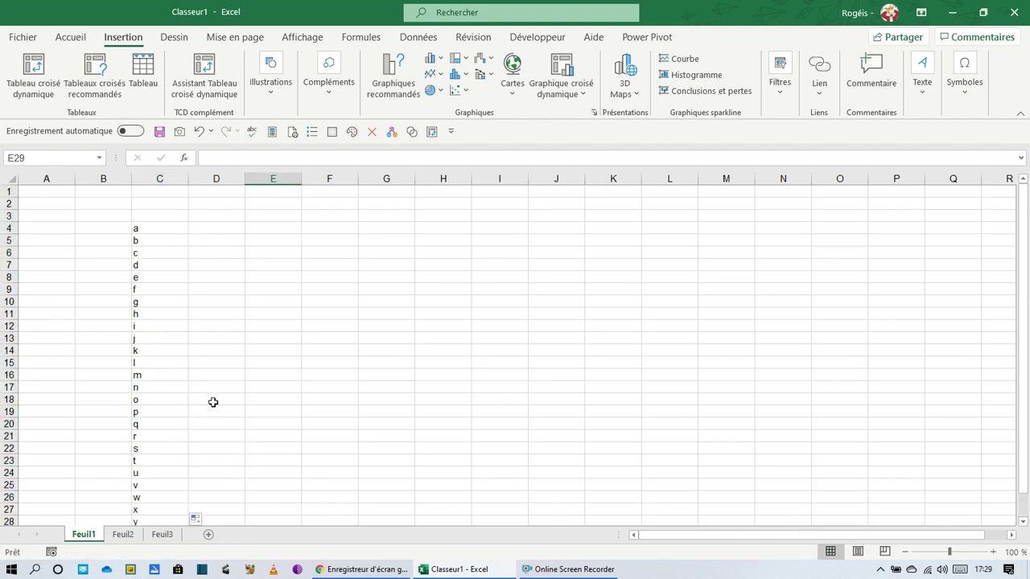
left_click(153, 177)
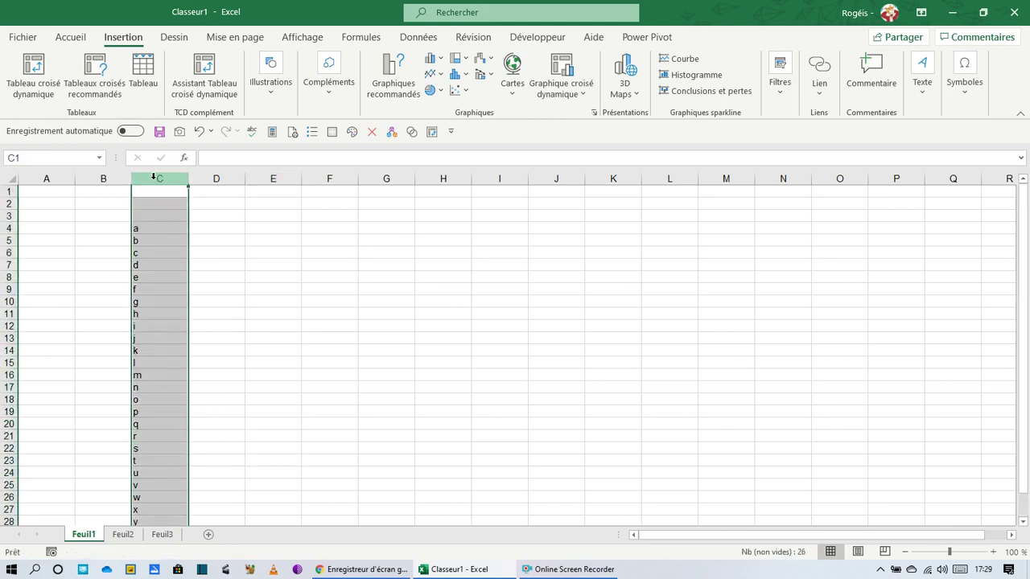
key("Delete")
Enter a in cell A1 and fill the series down to z in A26
left_click(31, 186)
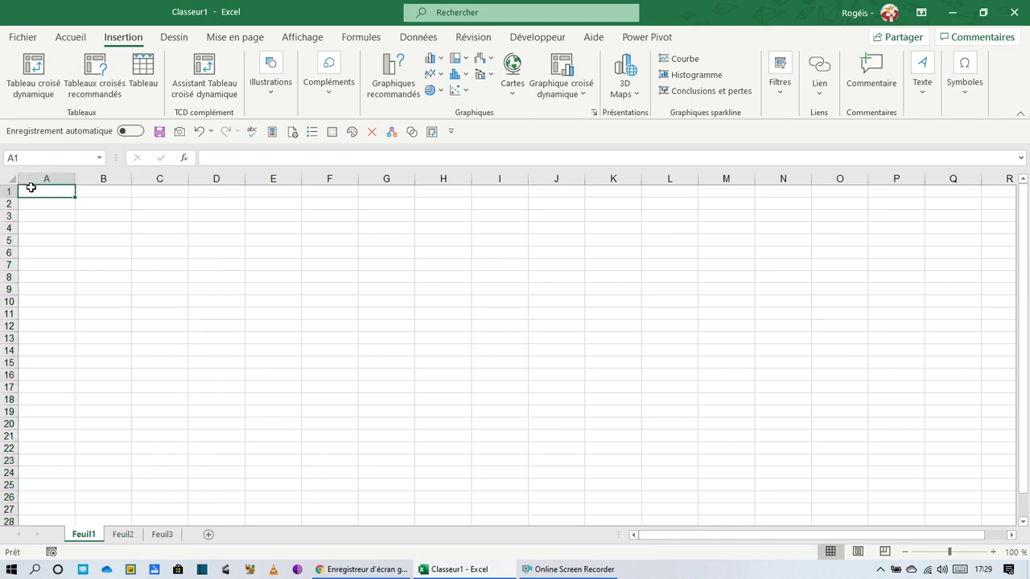
type("a")
key("Return")
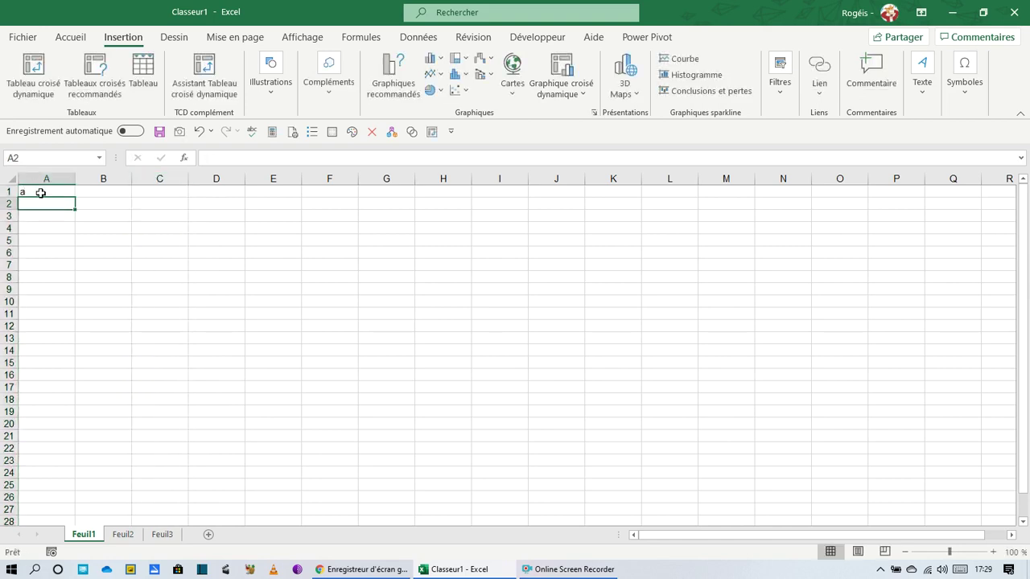
left_click(40, 193)
left_click_drag(77, 200, 70, 500)
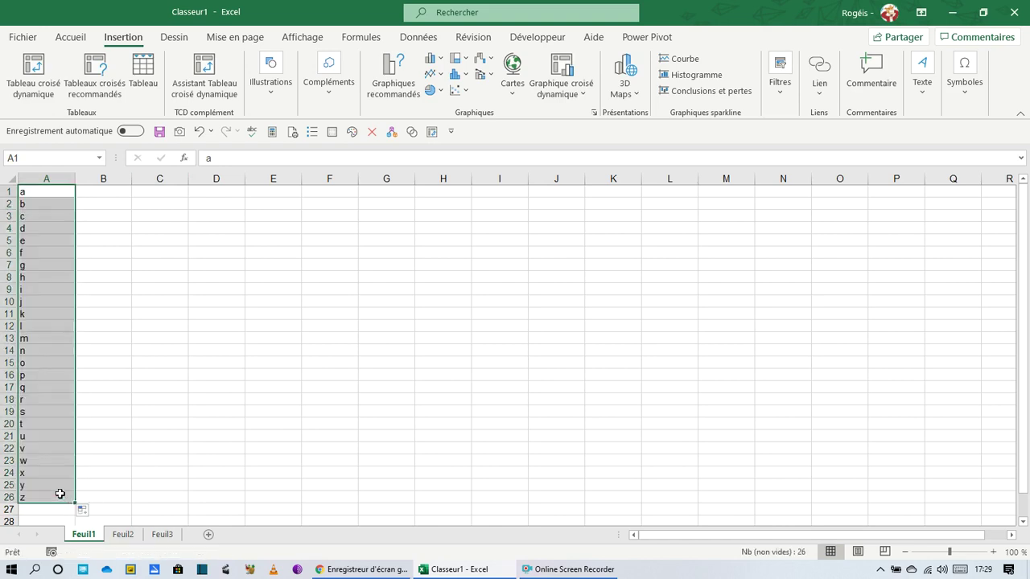
Enter r in cell C4 and fill the series down to z in C12
left_click(152, 226)
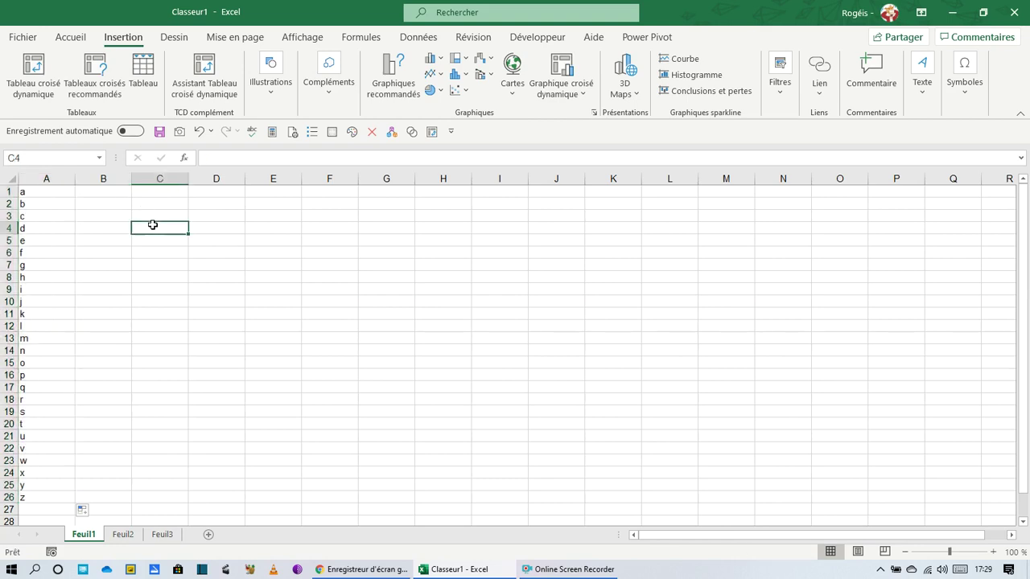
type("r")
key("Return")
left_click(169, 227)
left_click_drag(188, 235, 169, 335)
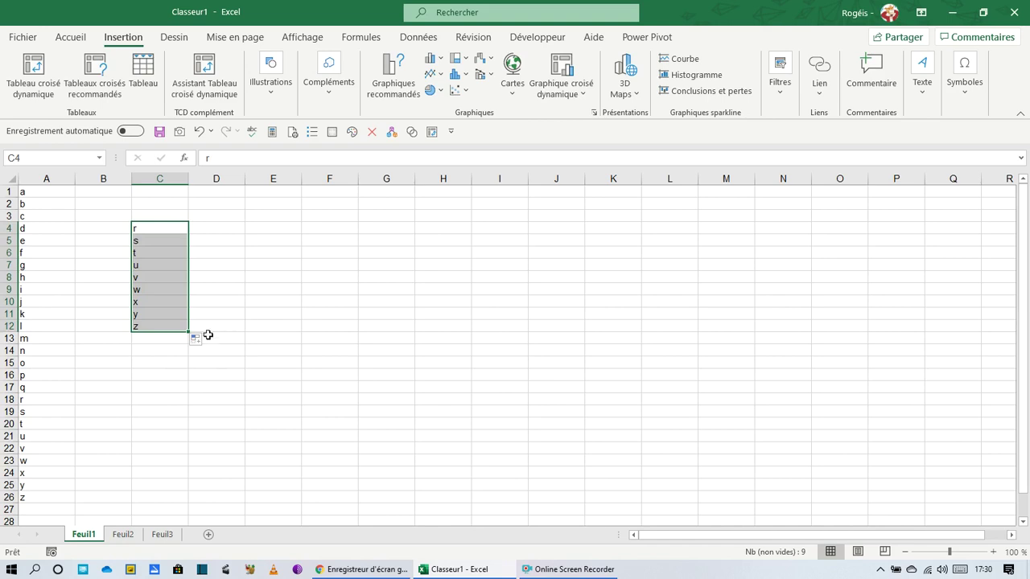
Enter o in cell F6 and fill the series down to w in F14
left_click(351, 252)
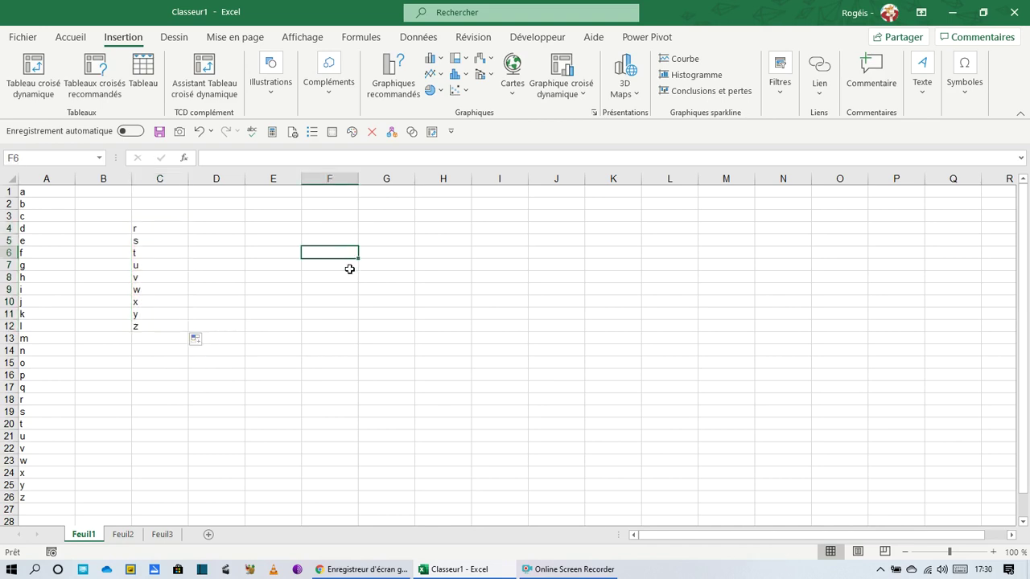
type("o")
key("Return")
left_click(347, 253)
left_click_drag(360, 260, 366, 330)
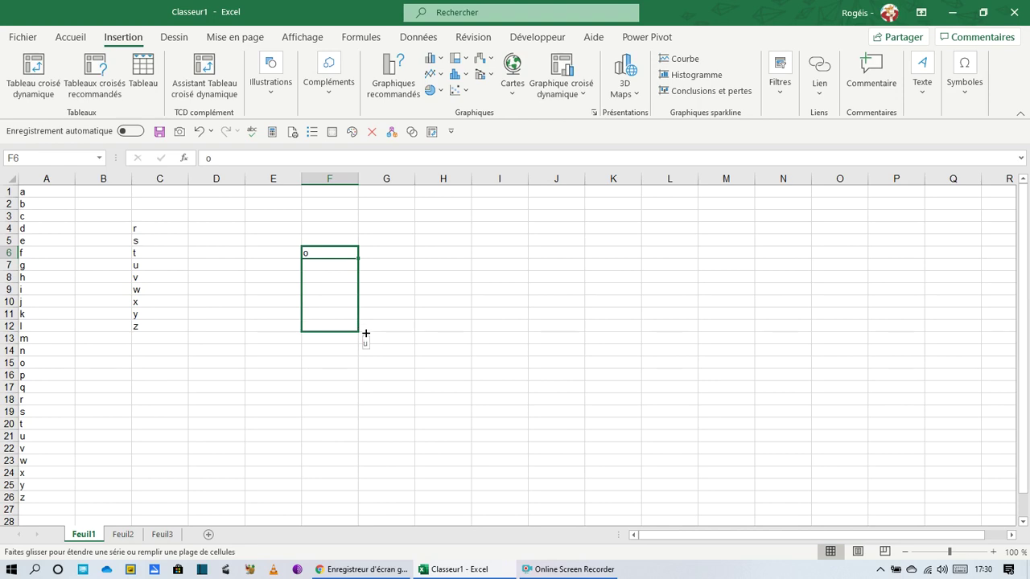
left_click_drag(365, 338, 363, 366)
left_click(324, 410)
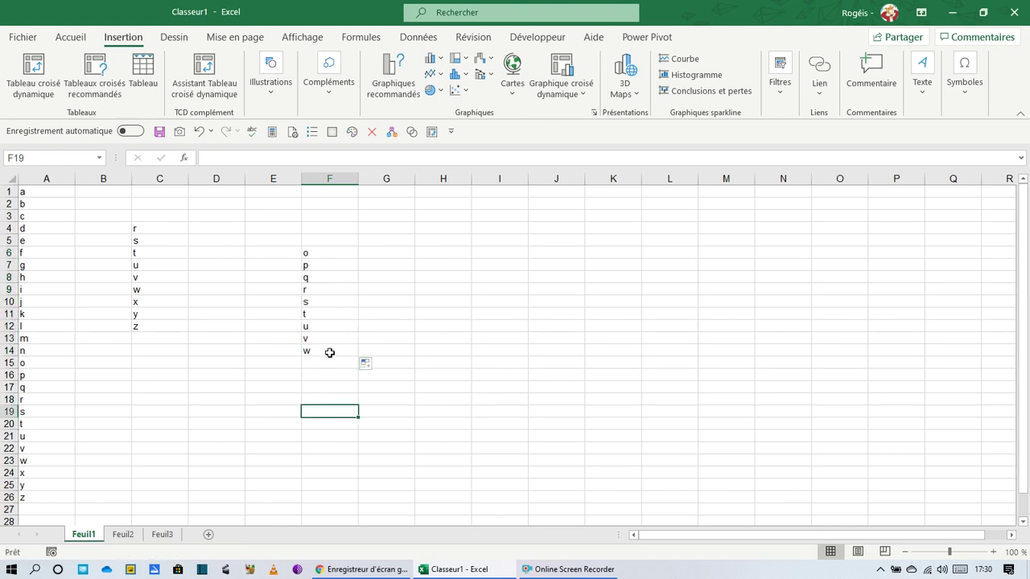
Fill the series across row 6 from the o in F6 to u in L6
left_click(332, 257)
left_click_drag(359, 260, 674, 271)
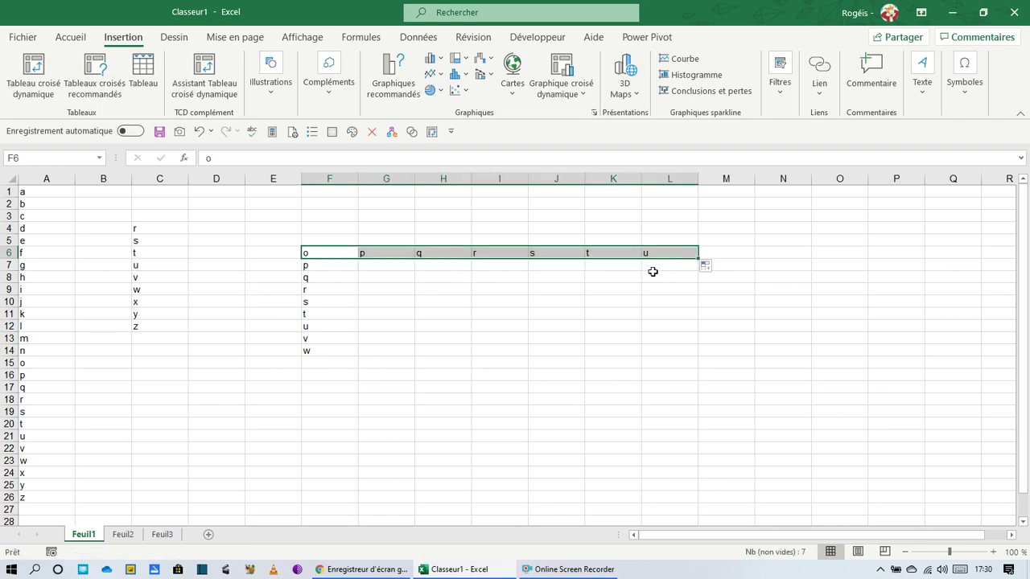
left_click(573, 306)
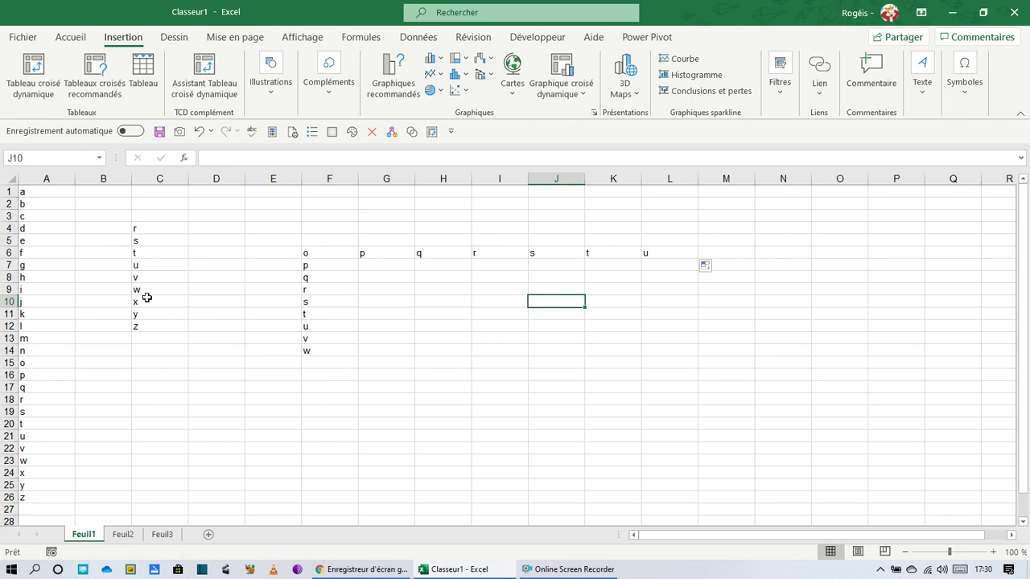
Review the A to Z entry in the custom lists of the advanced options, keeping the list, and return to the sheet
right_click(533, 127)
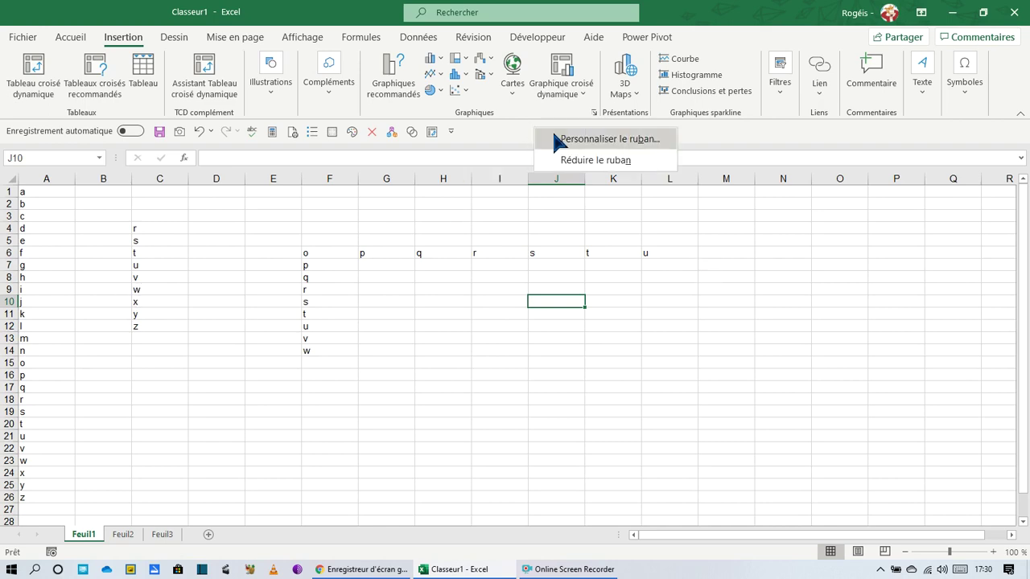
left_click(554, 133)
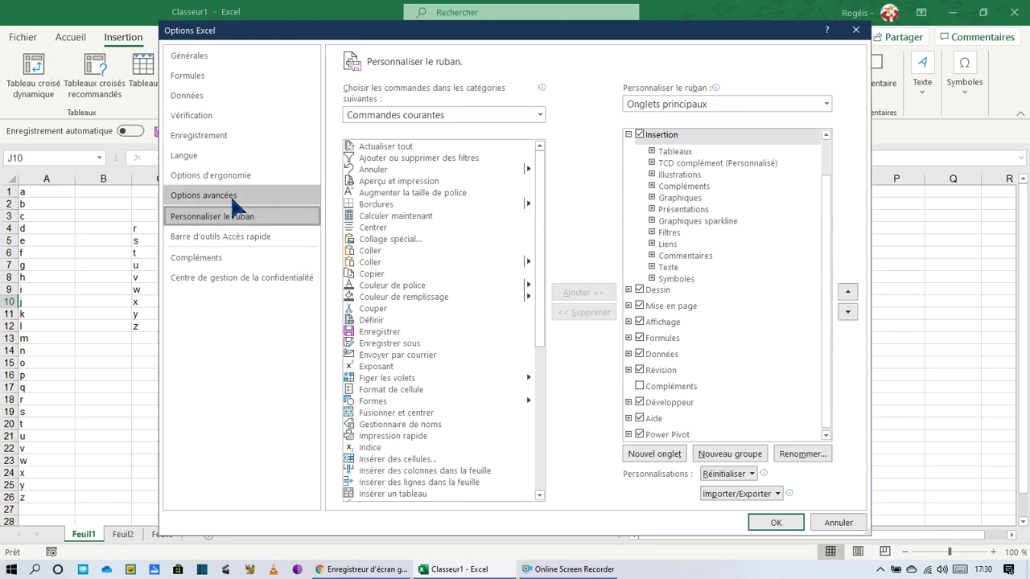
left_click(230, 196)
left_click_drag(861, 106, 851, 492)
left_click(766, 355)
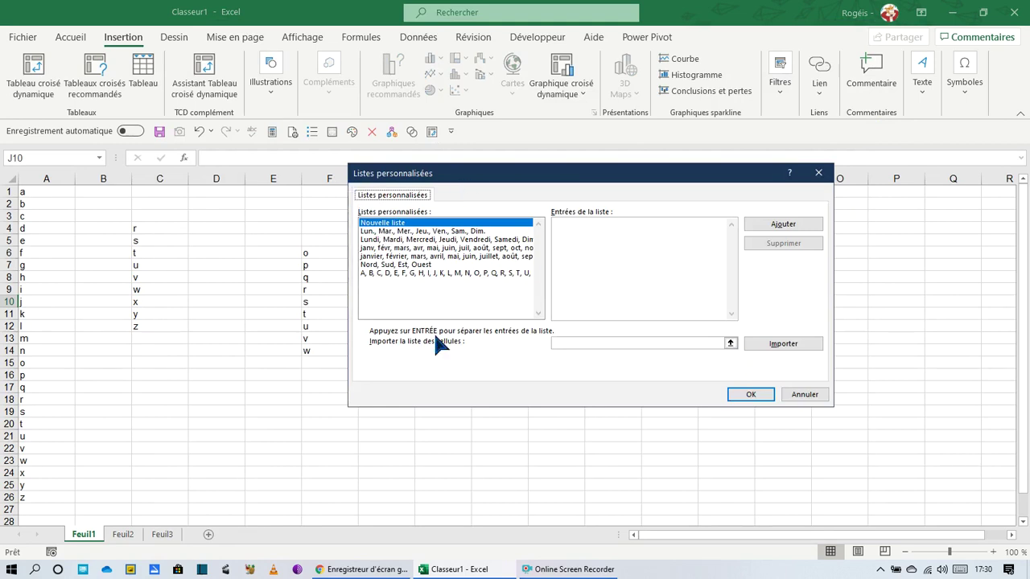
left_click(416, 275)
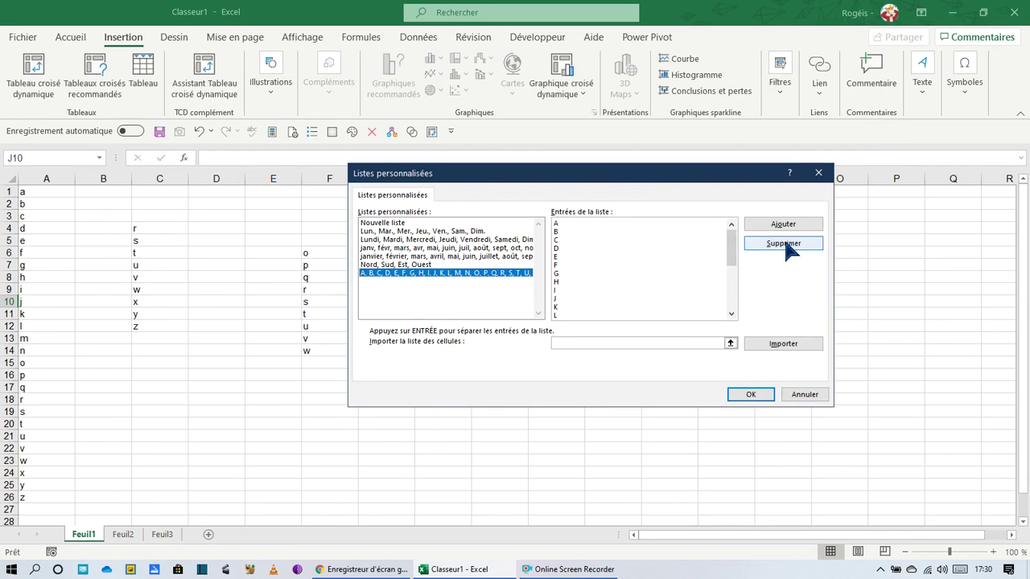
left_click(803, 394)
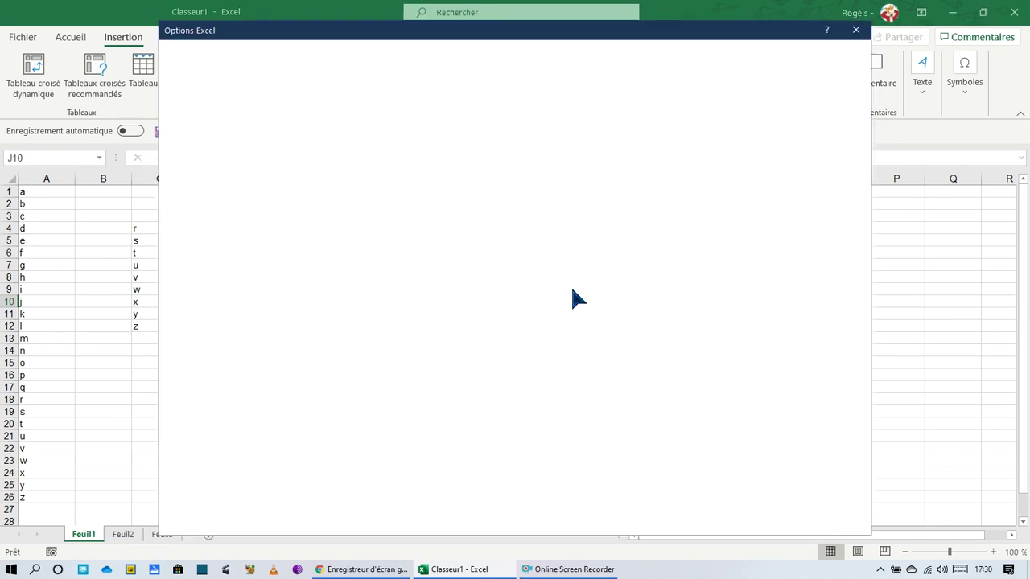
left_click(772, 522)
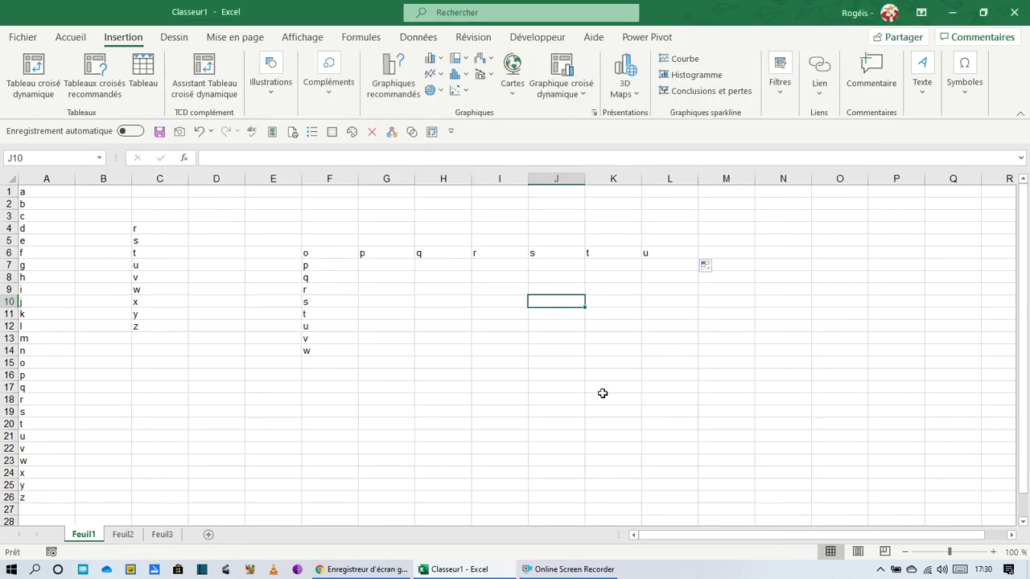
left_click(521, 366)
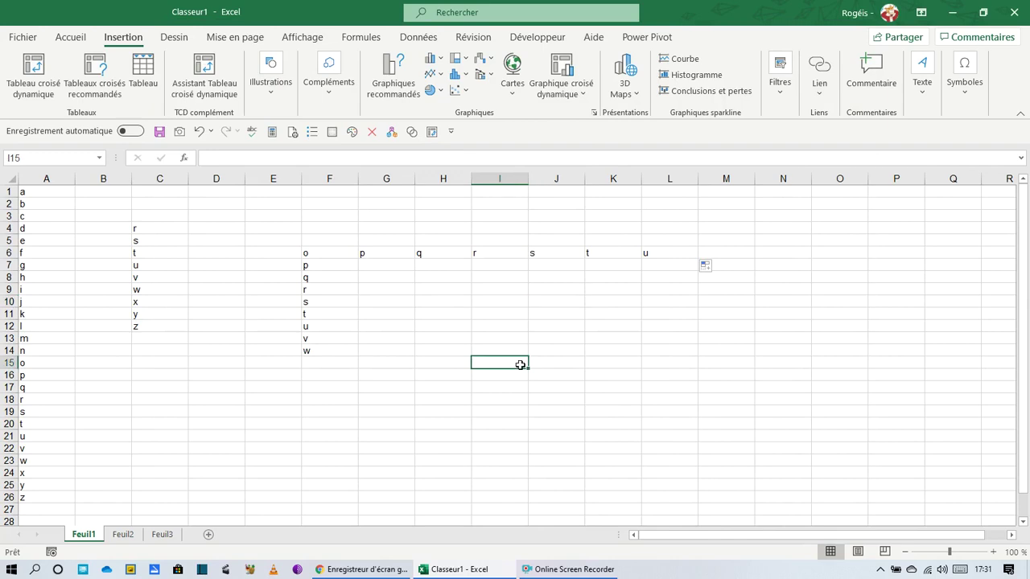